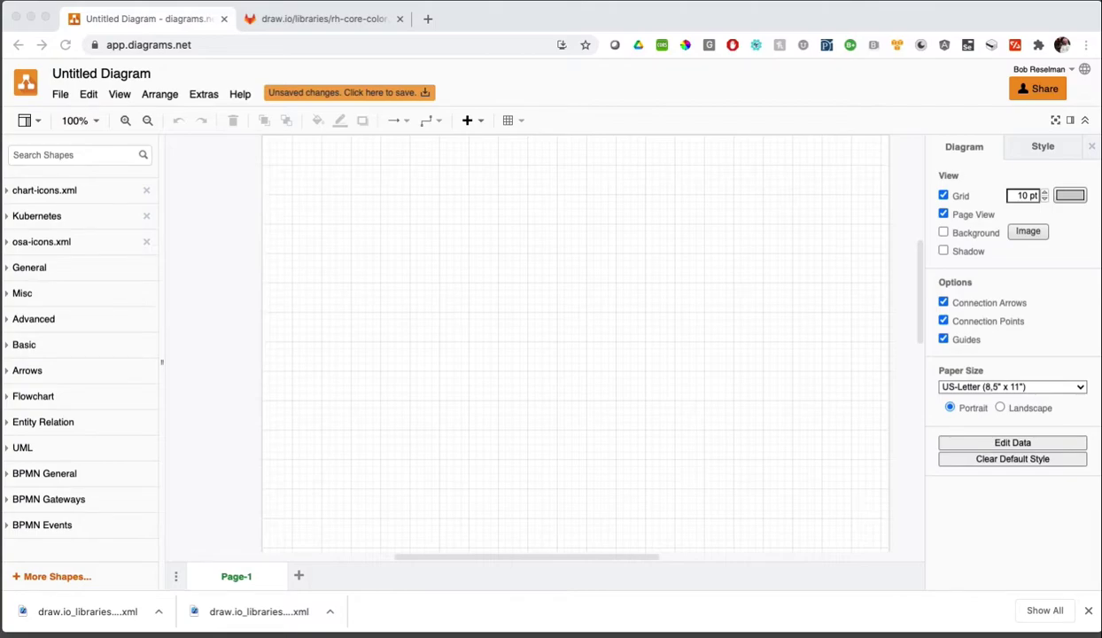
Step: Download rh-core-color.xml from the draw.io/libraries folder of the Architect Diagrams repository on GitLab
left_click(290, 20)
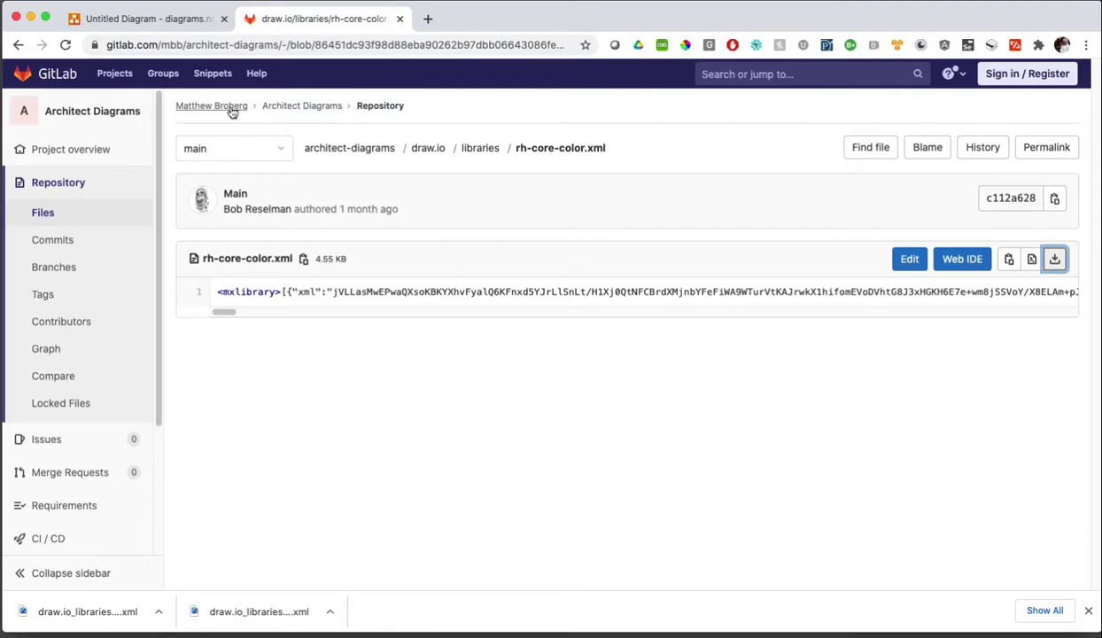
left_click(304, 105)
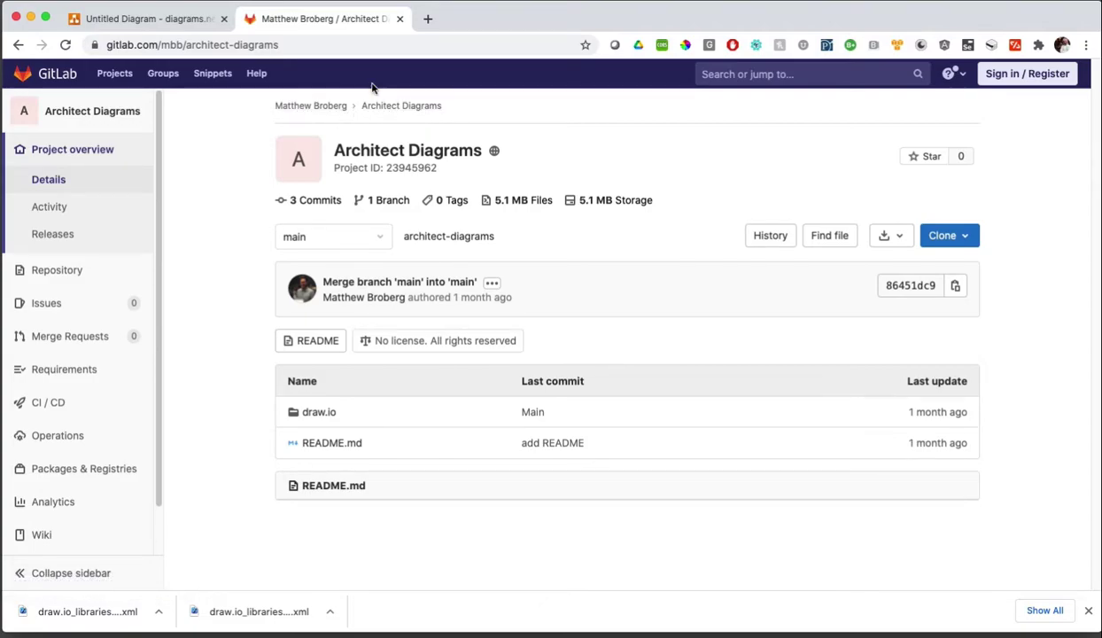
left_click(331, 414)
left_click(324, 353)
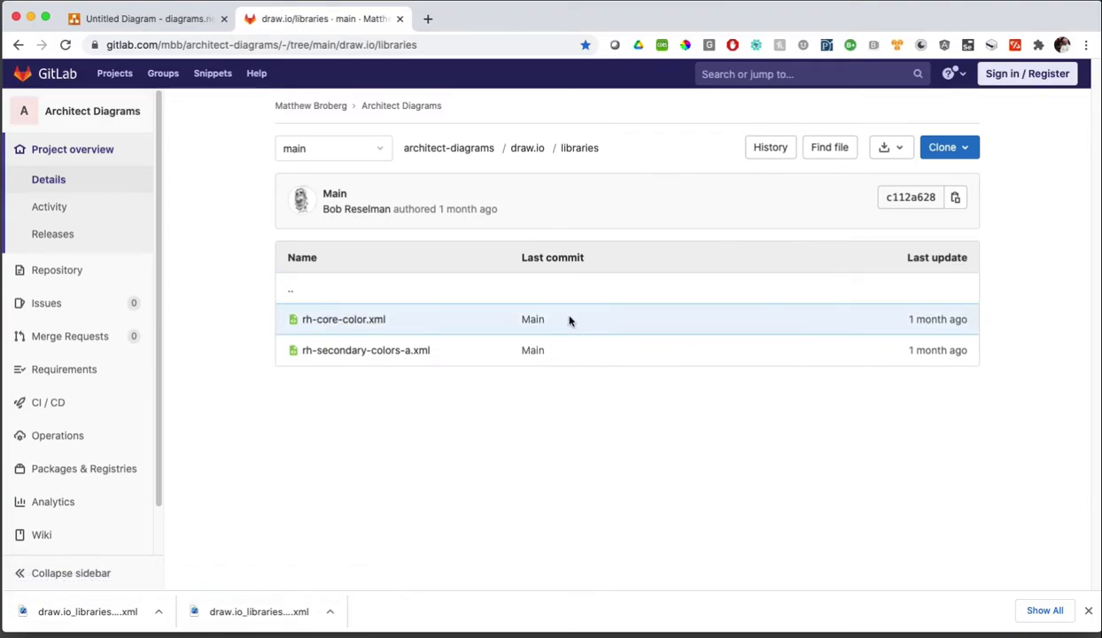
left_click(362, 319)
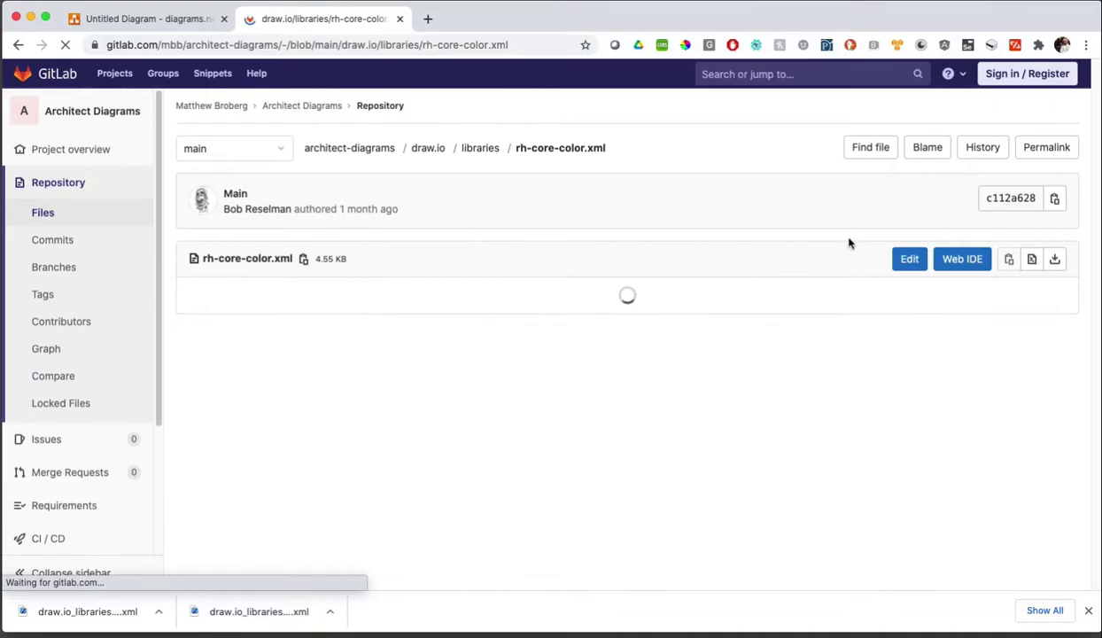
left_click(1054, 261)
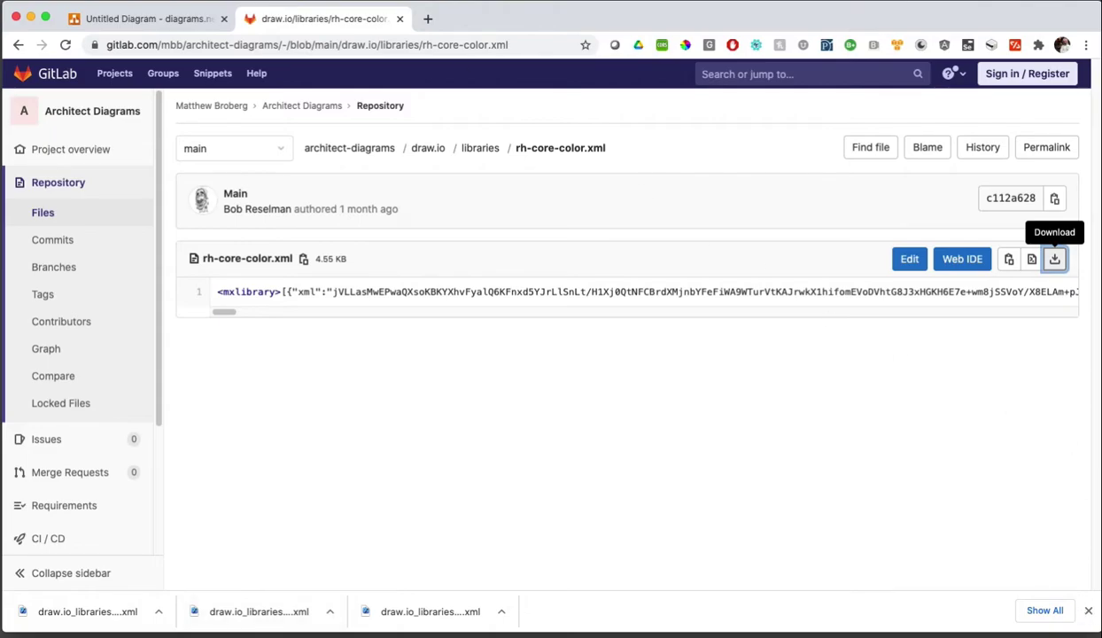
Step: Switch back to the diagram editor, dismiss the downloads bar and reload draw.io, leaving the page without saving
left_click(119, 19)
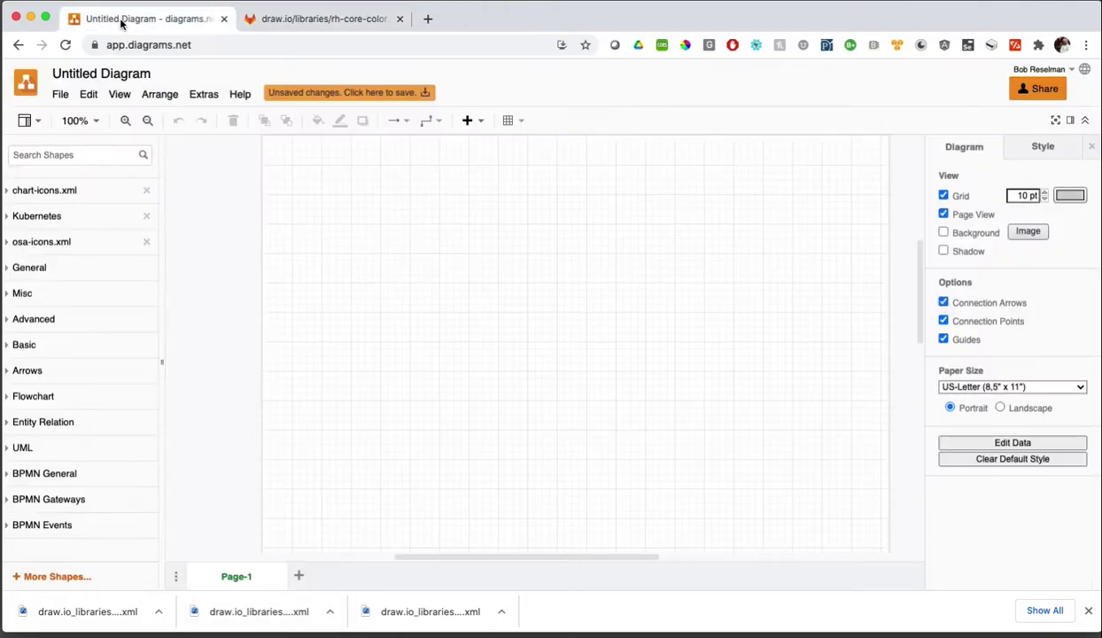
left_click(1089, 610)
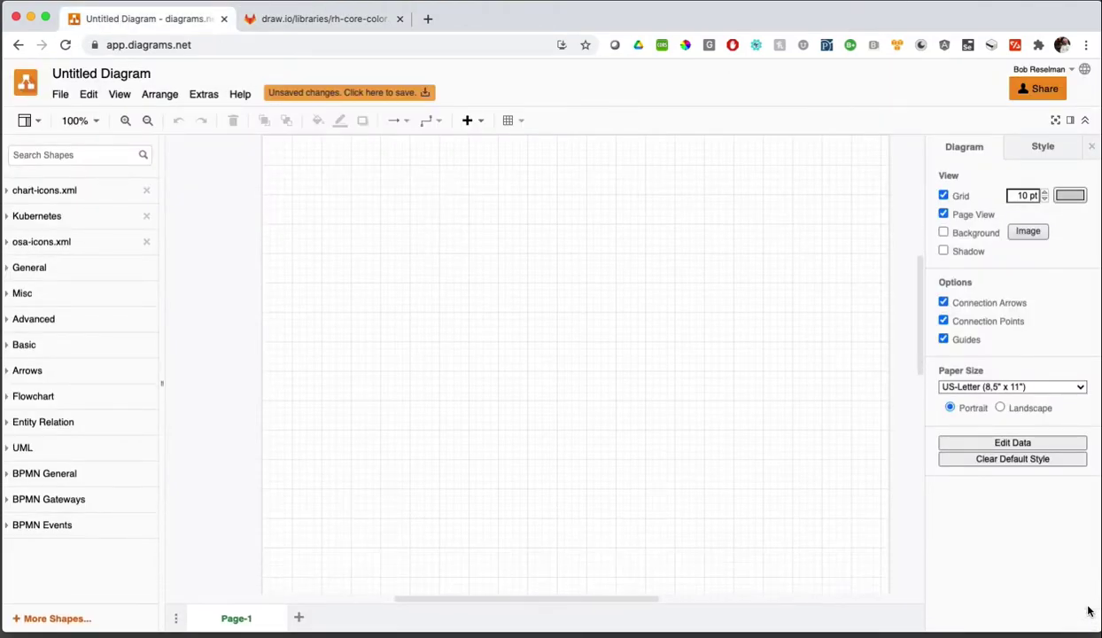
left_click(225, 43)
type("dr")
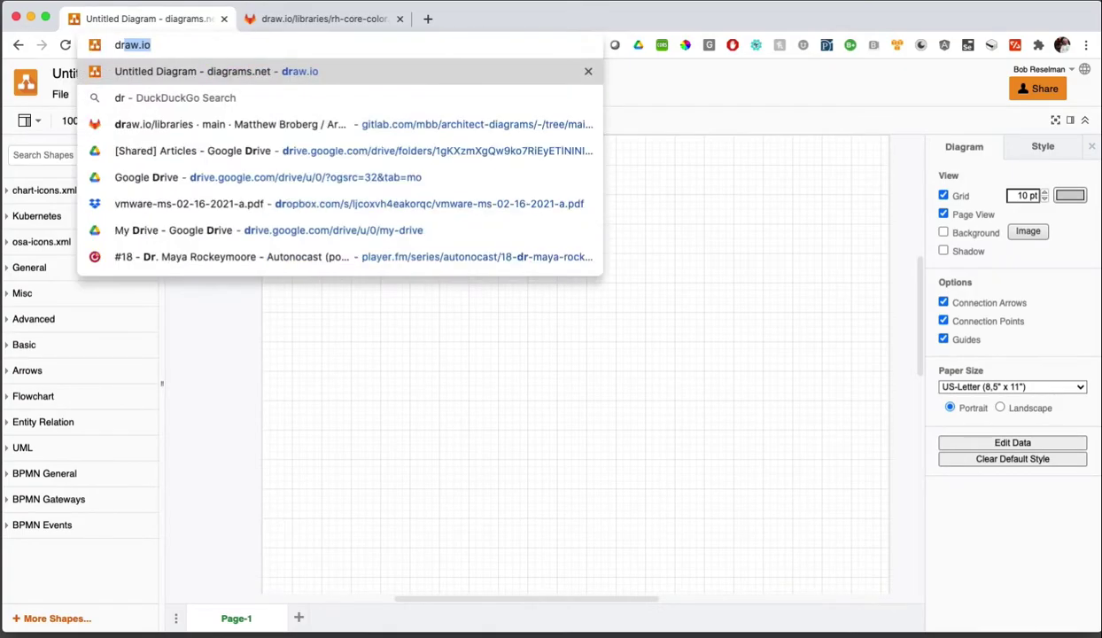
type("aw.io")
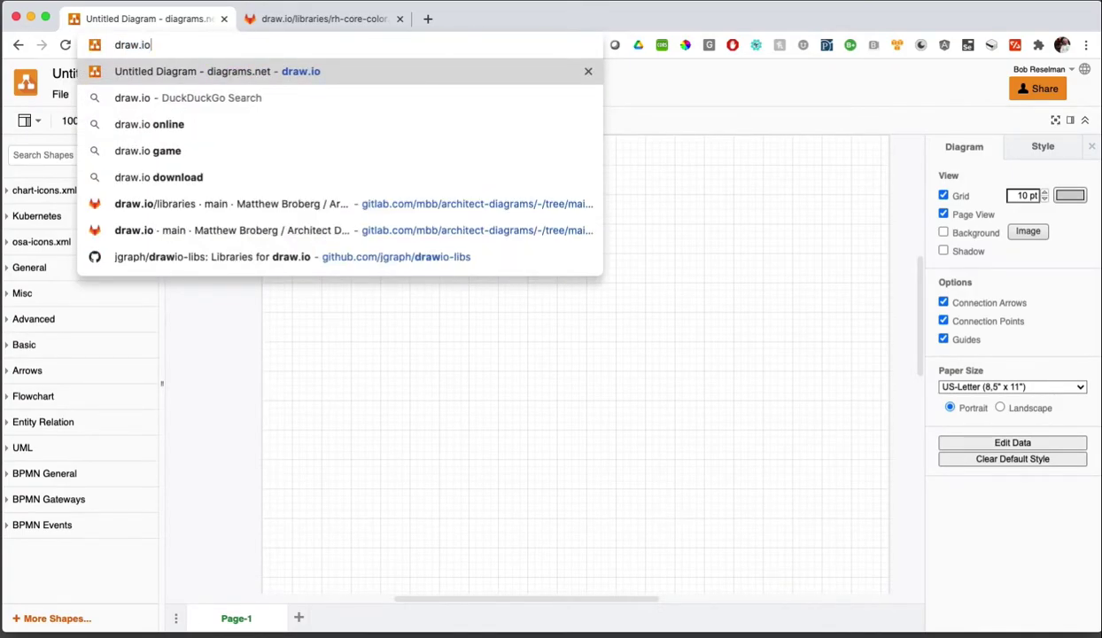
key("Return")
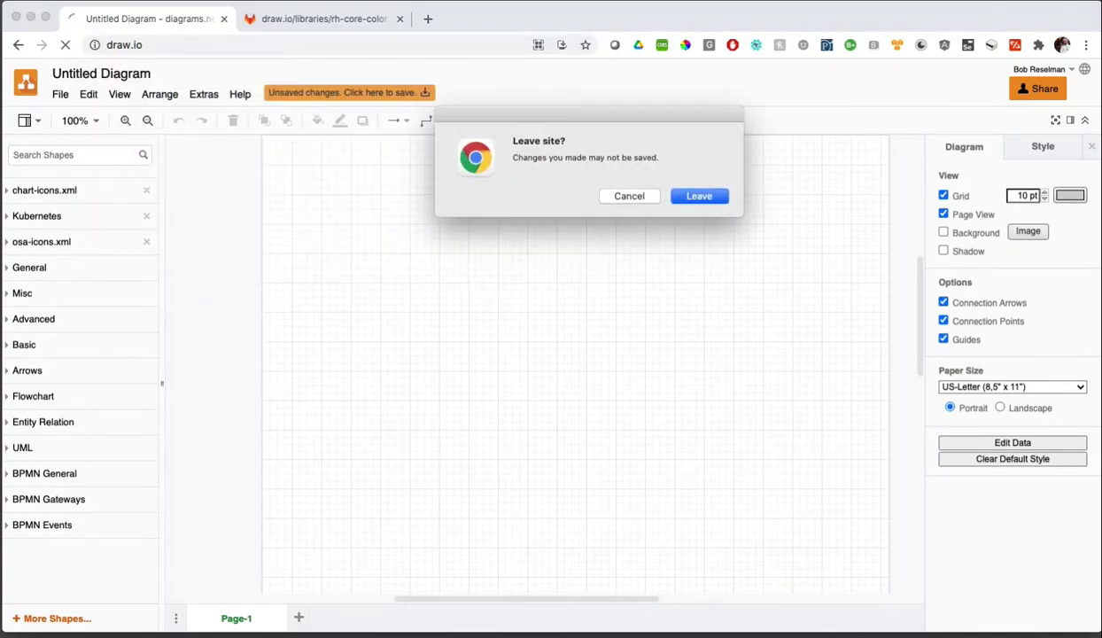
left_click(696, 196)
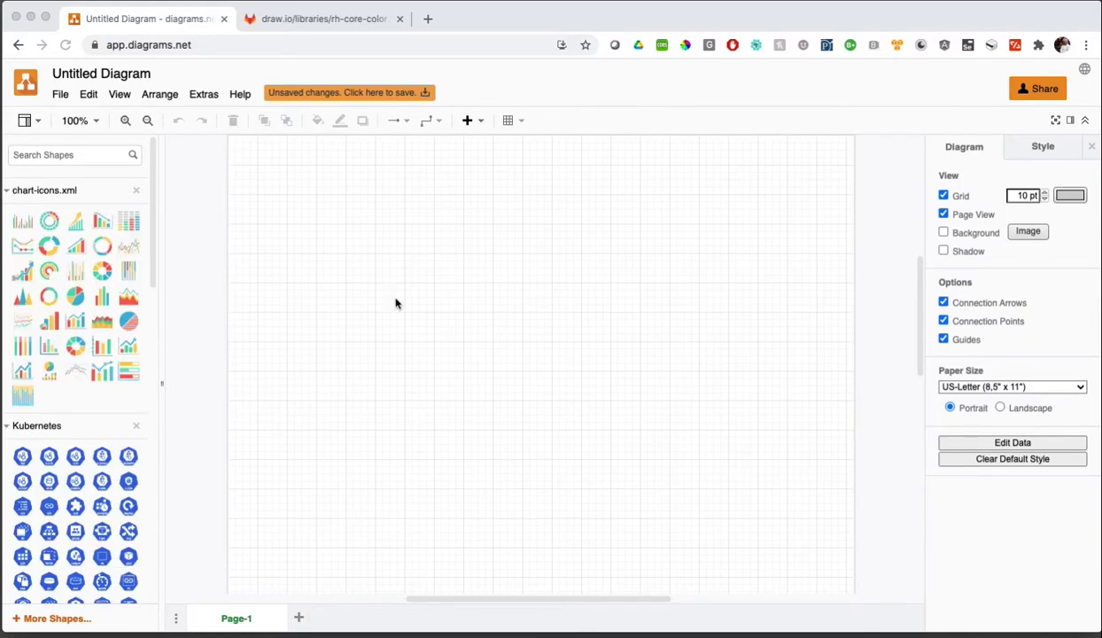
Step: Collapse the chart-icons.xml, Kubernetes, osa-icons.xml and General shape libraries
left_click(62, 99)
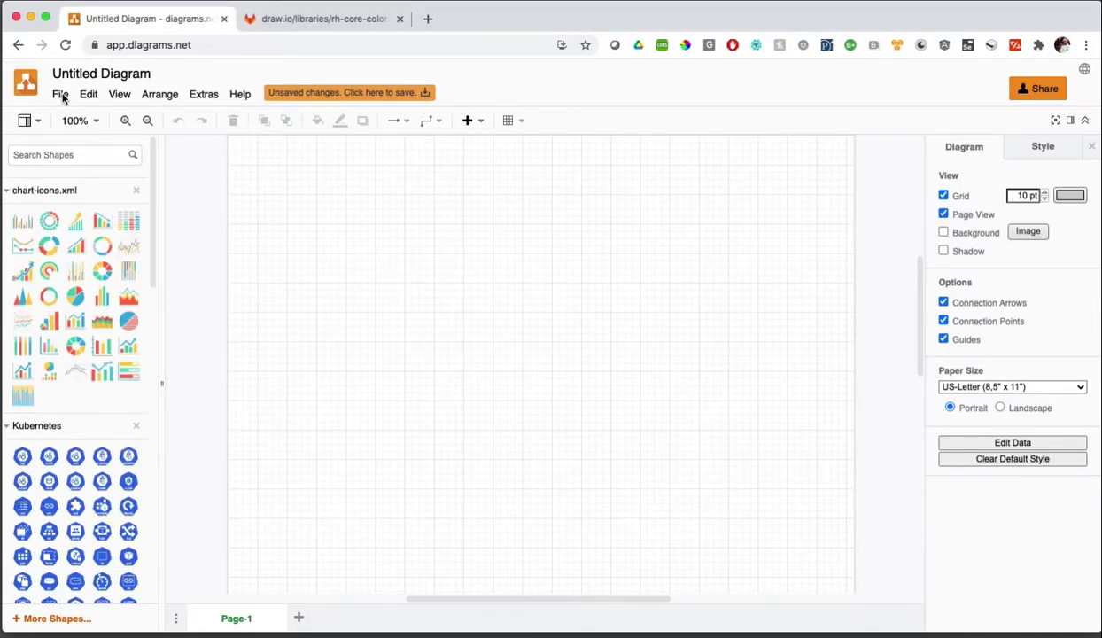
left_click(8, 192)
left_click(9, 217)
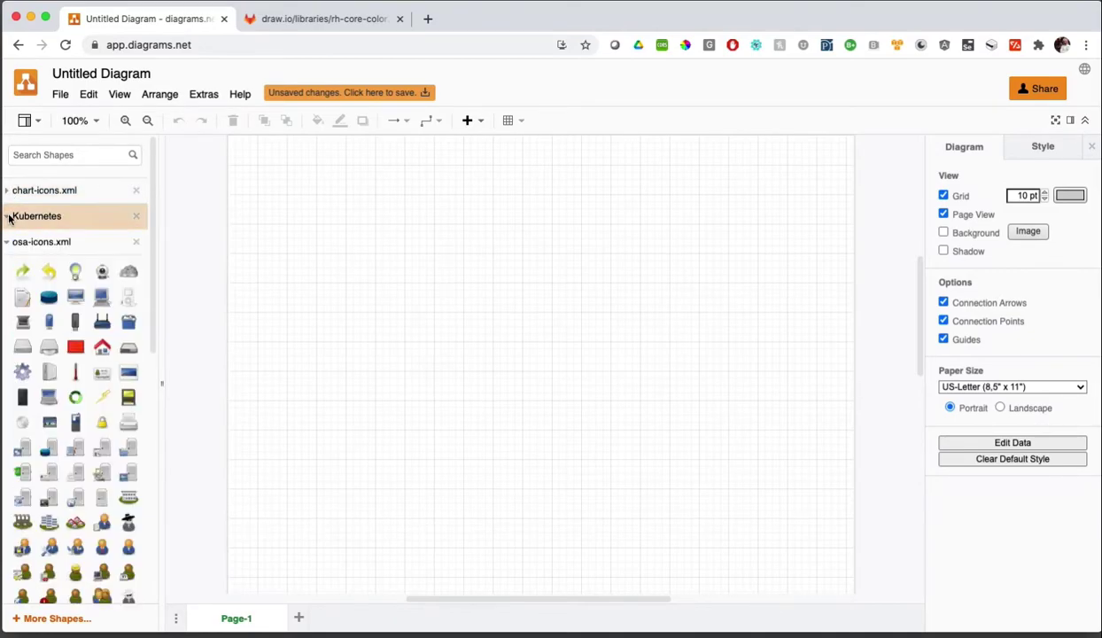
left_click(8, 242)
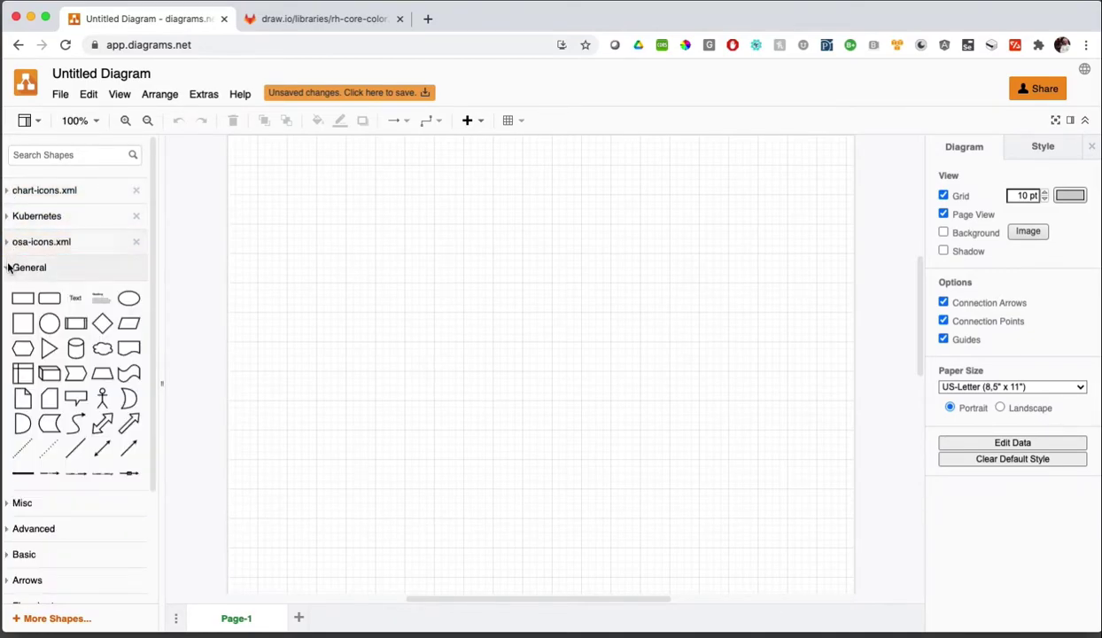
left_click(7, 268)
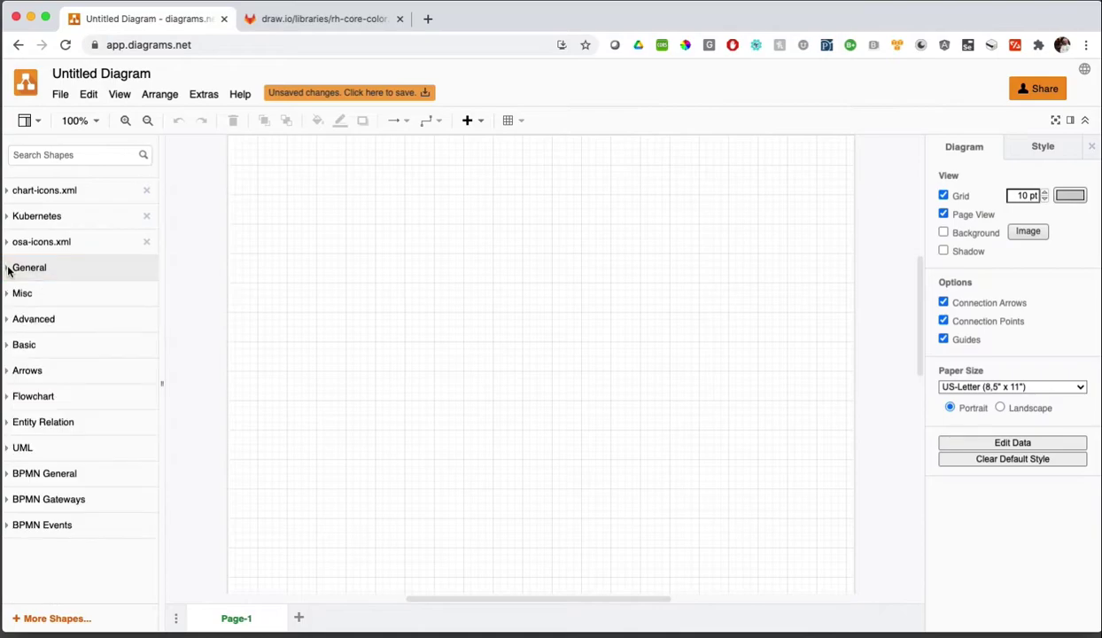
Step: Open the shape library draw.io_libraries_rh-core-color.xml from the device's Downloads folder
left_click(60, 94)
mouse_move(89, 94)
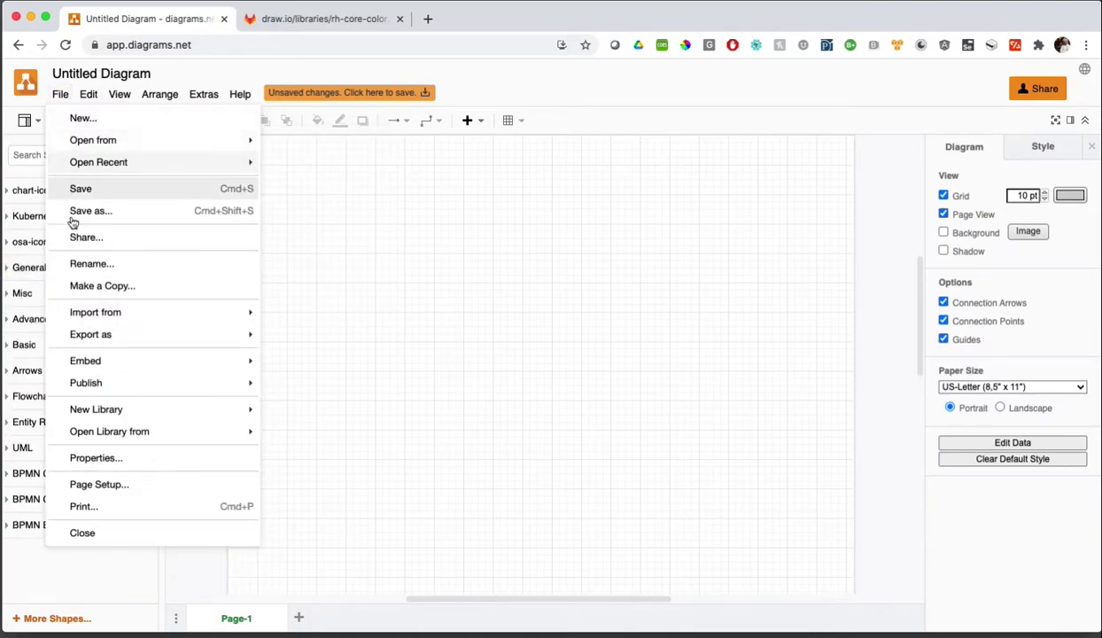
mouse_move(105, 431)
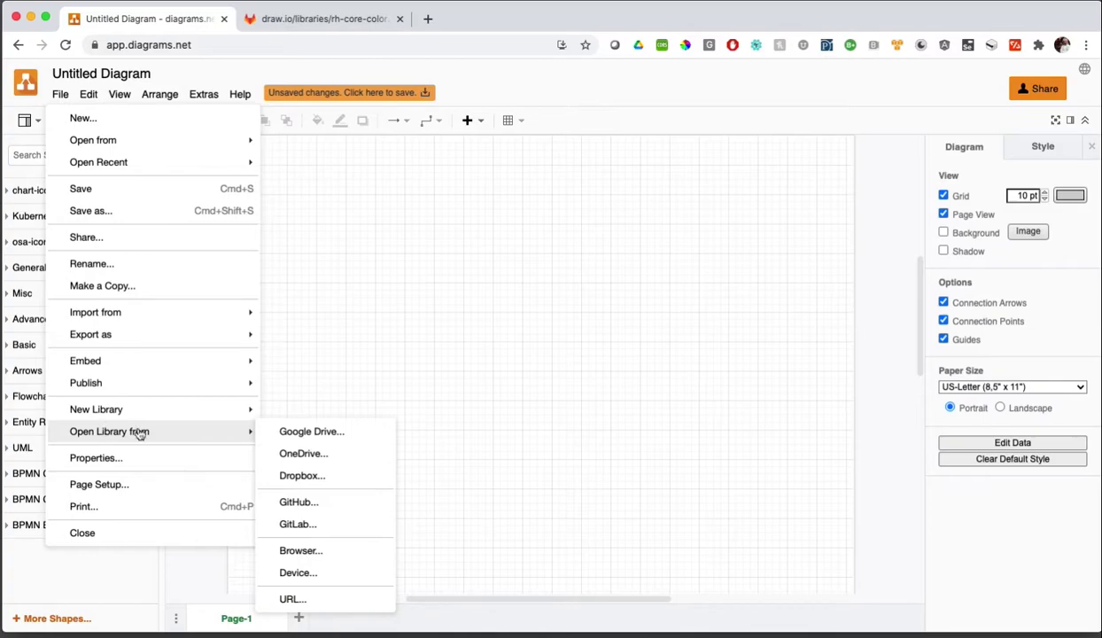
left_click(298, 572)
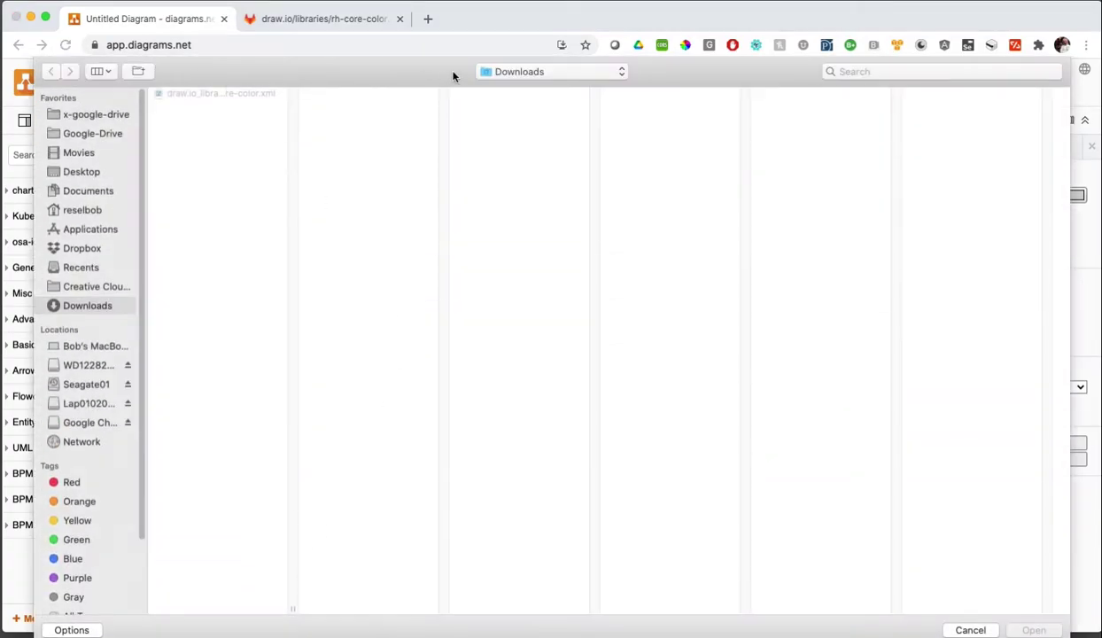
left_click(233, 94)
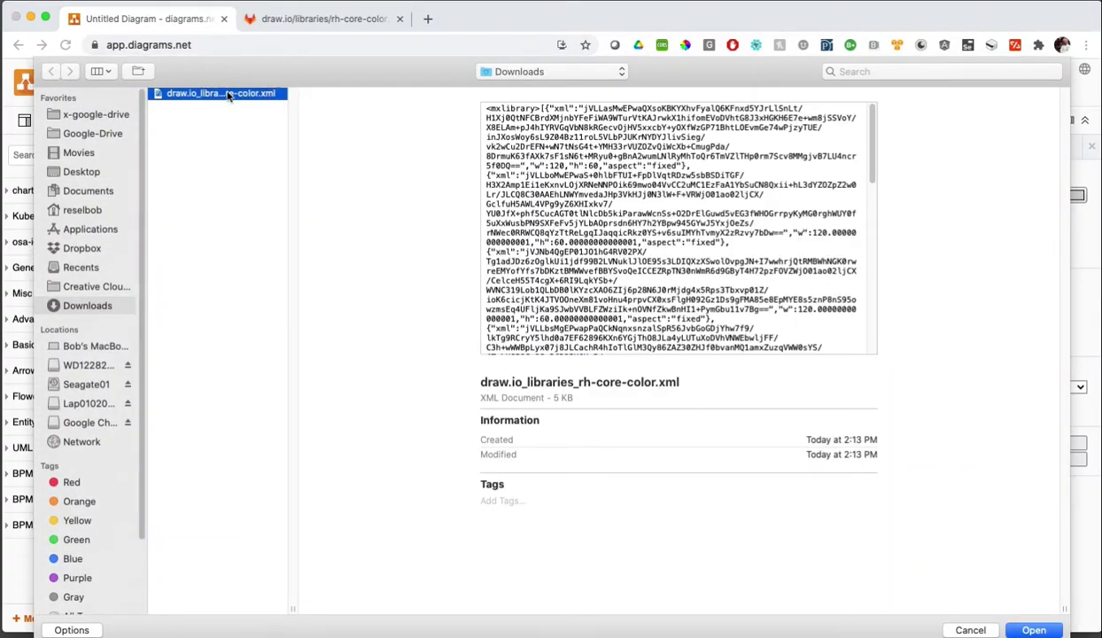
left_click(1033, 630)
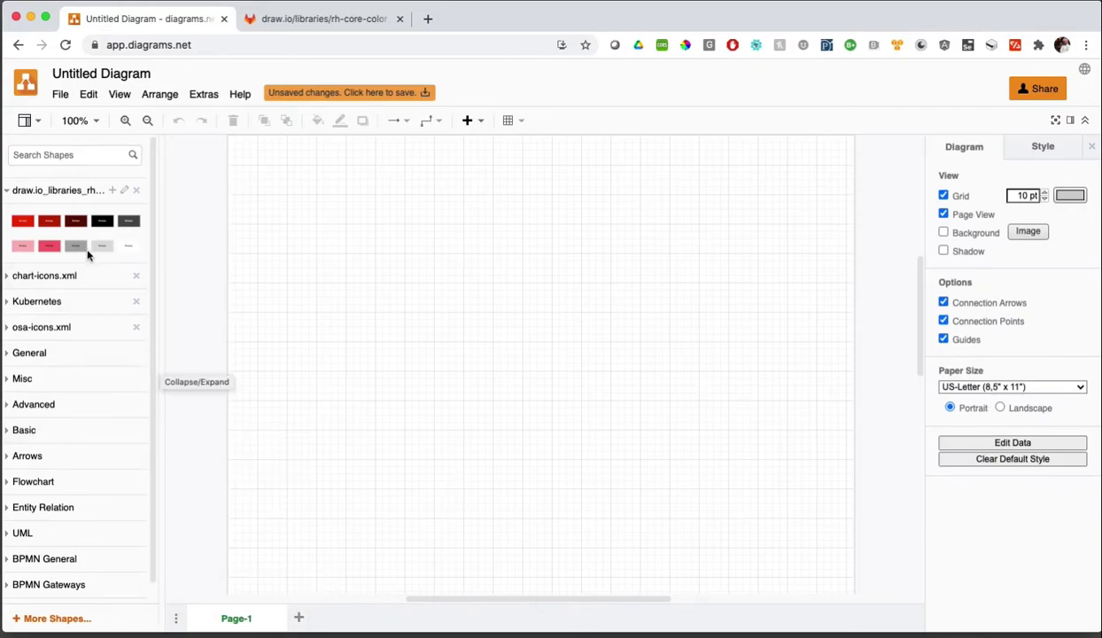
Step: Place a cloud, a rectangle and a cylinder from the General shapes in a vertical column on the canvas
left_click(10, 354)
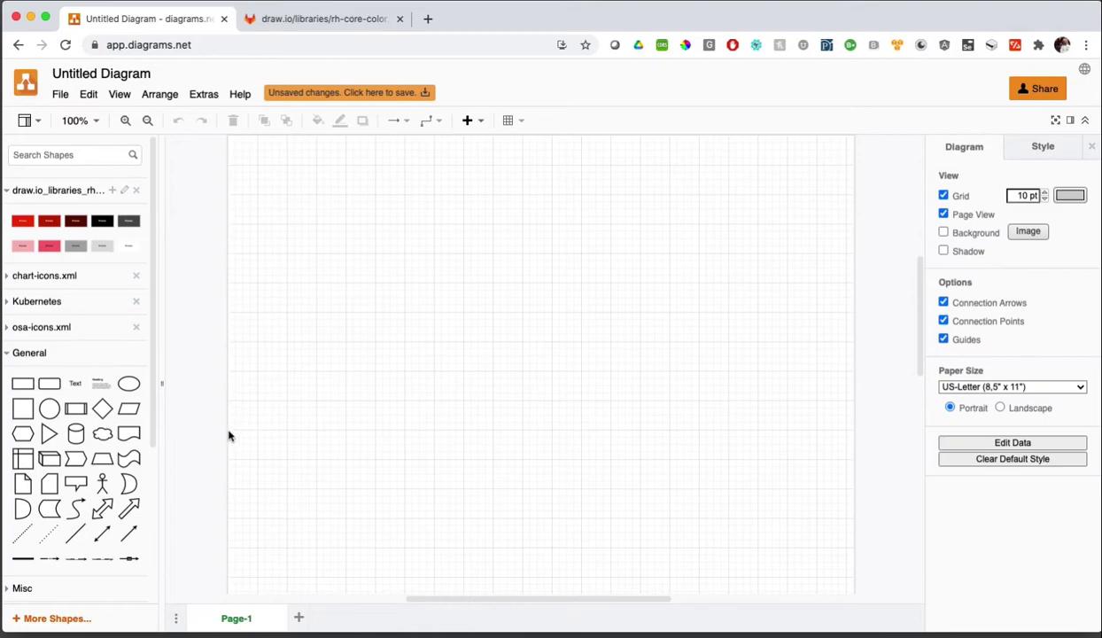
left_click_drag(107, 438, 473, 165)
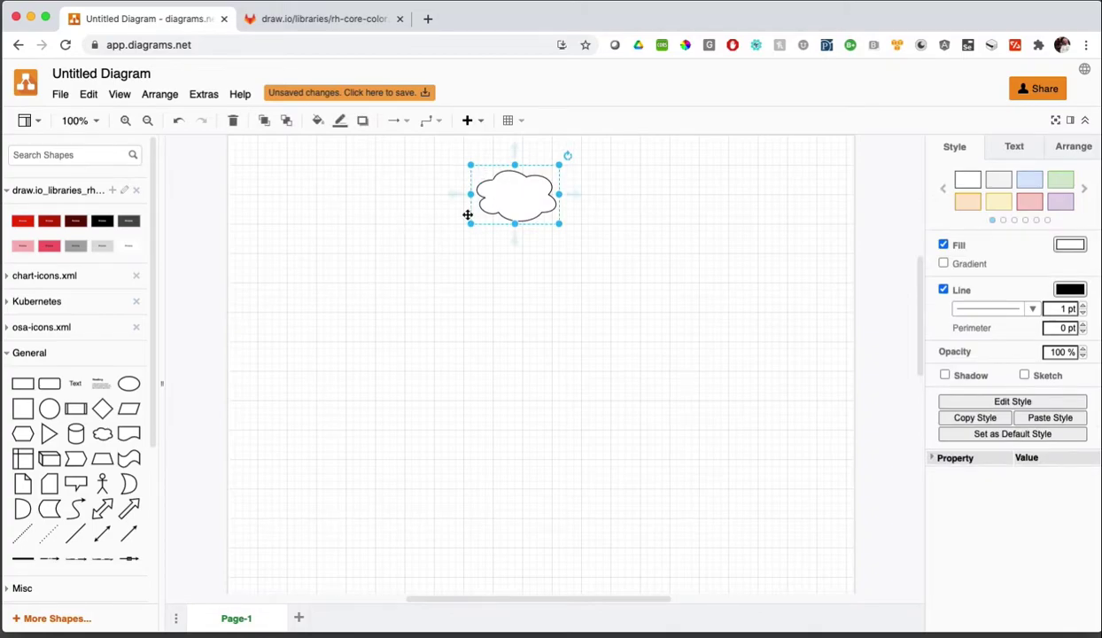
left_click_drag(22, 383, 472, 293)
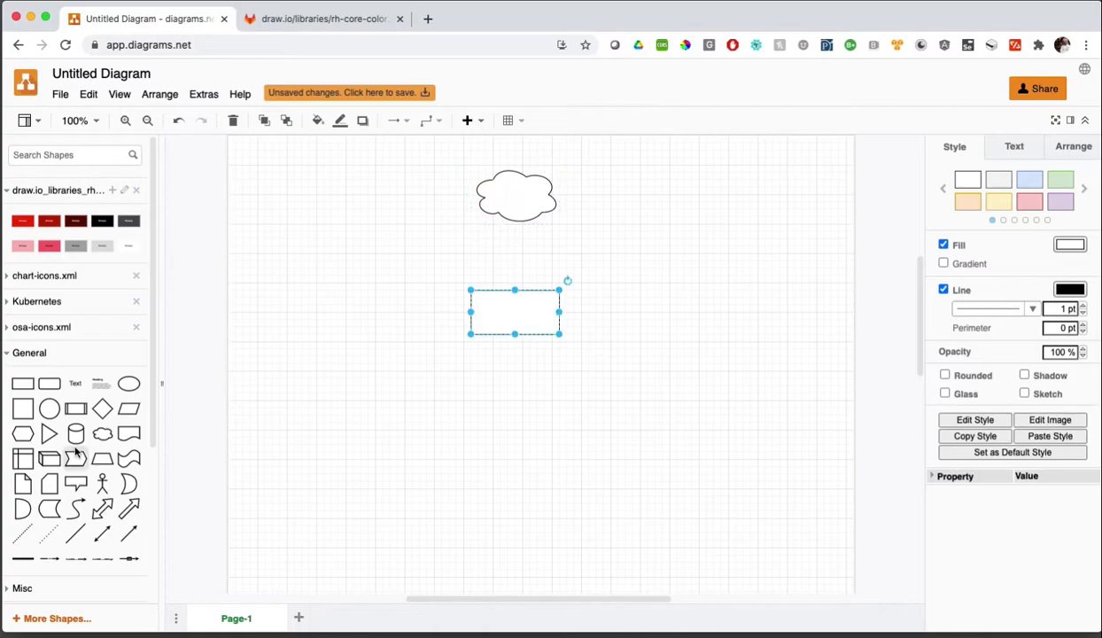
left_click_drag(76, 433, 546, 409)
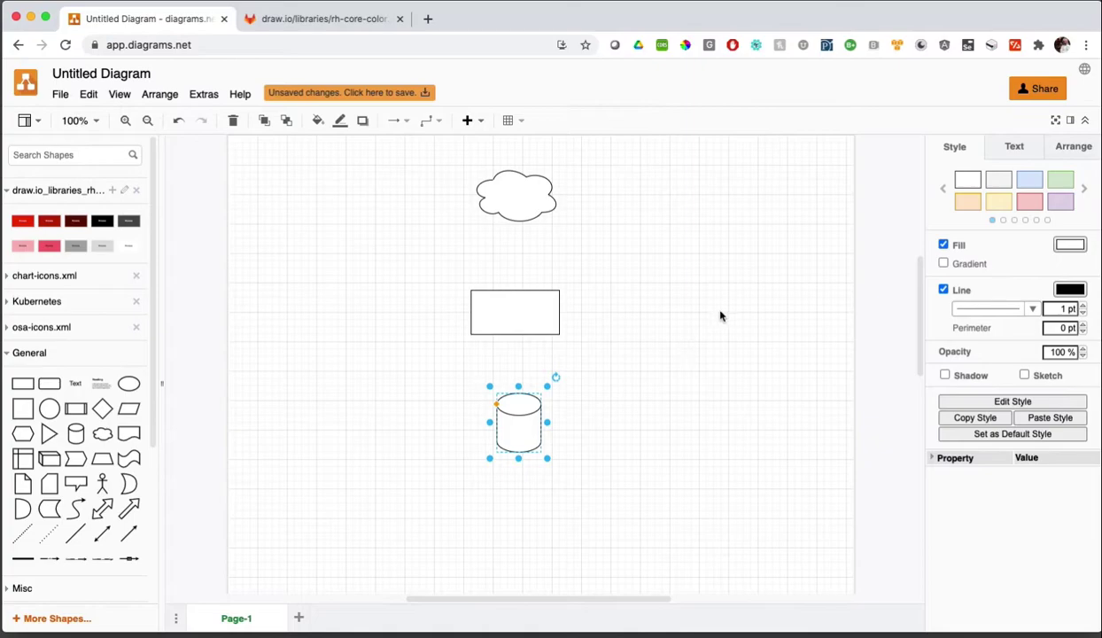
Step: Replace the plain rectangle between the cloud and the cylinder with the dark red Process shape from the imported library
left_click(530, 321)
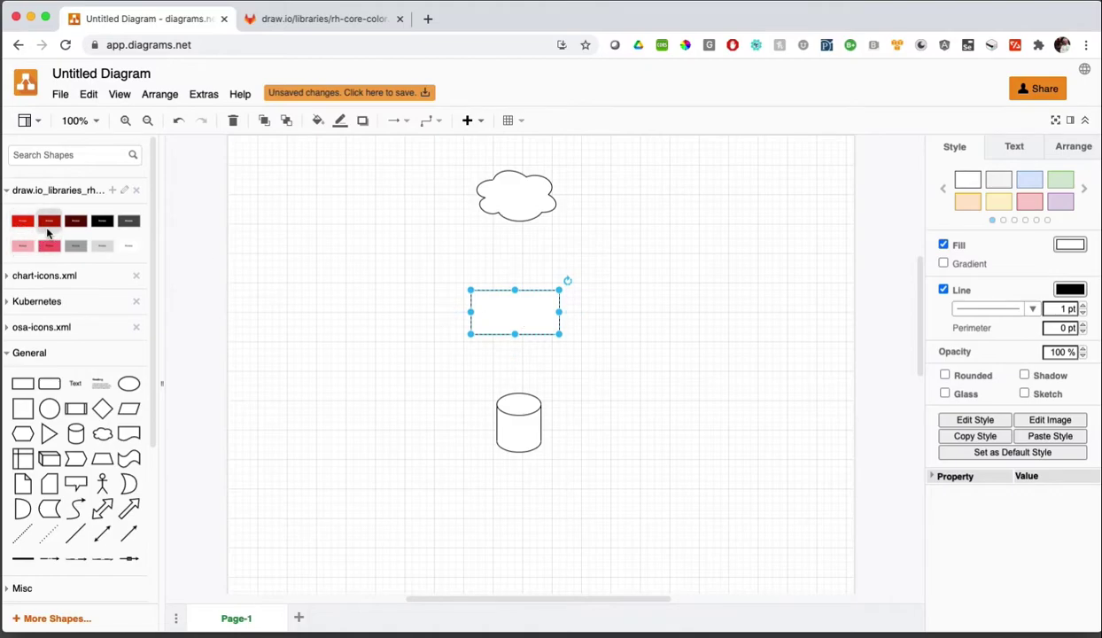
mouse_move(53, 223)
left_click_drag(48, 223, 664, 255)
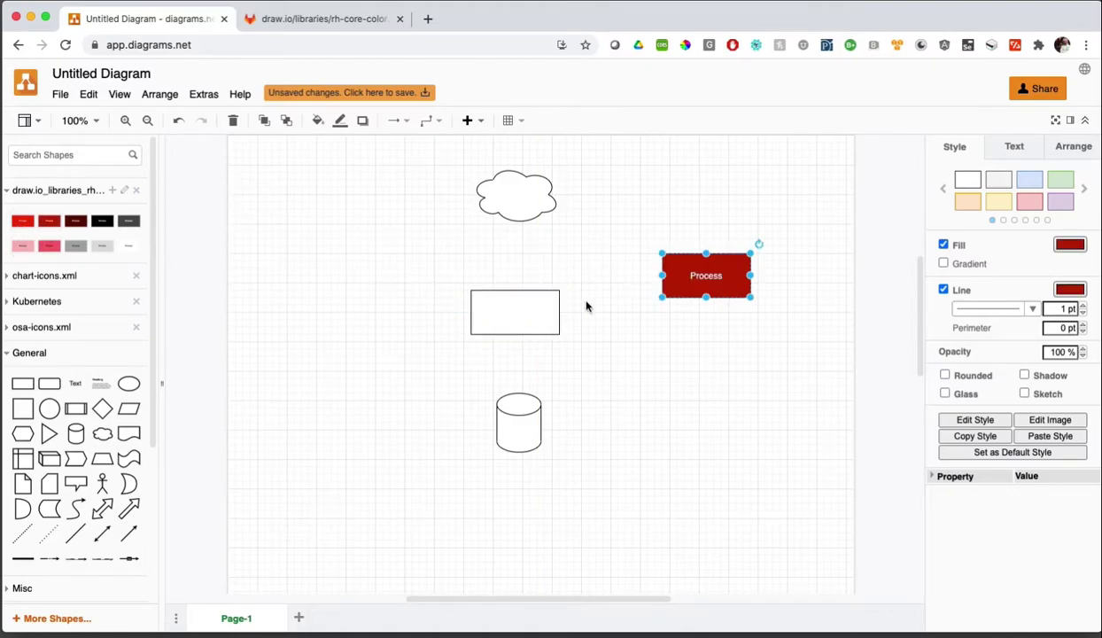
left_click(514, 308)
key("Delete")
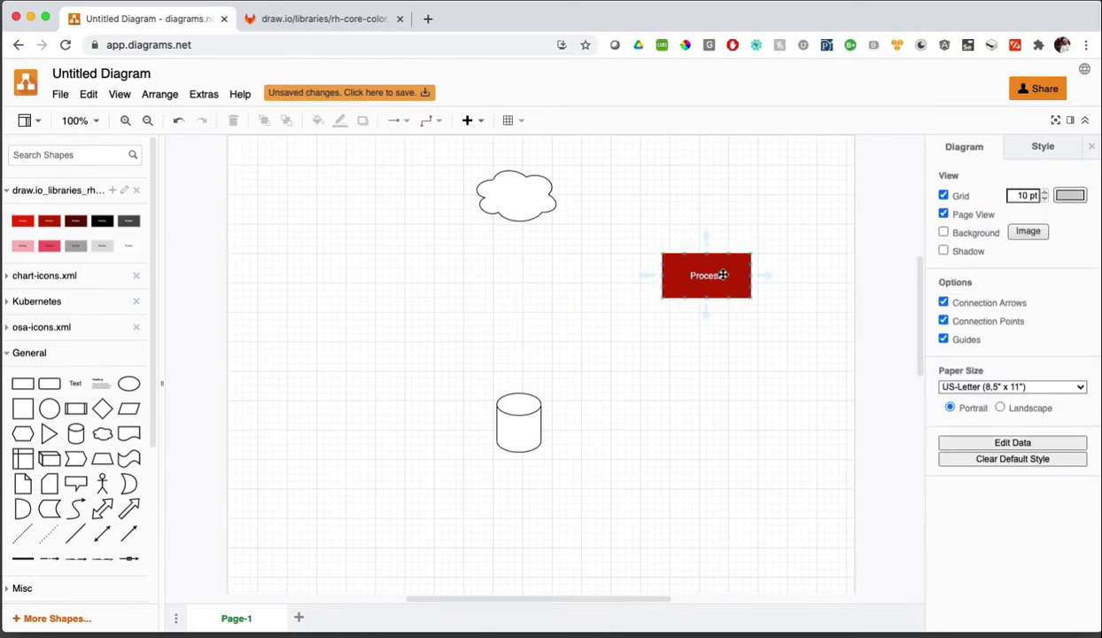
left_click_drag(701, 266, 517, 312)
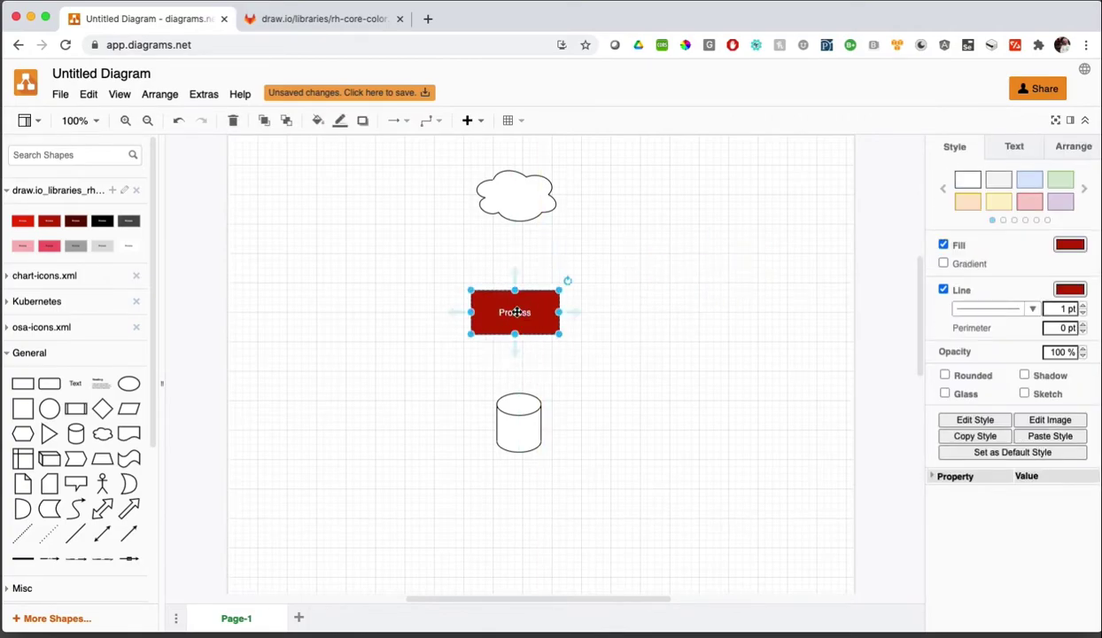
Step: Relabel the dark red Process shape as "Process Doc"
double_click(514, 313)
type("Por")
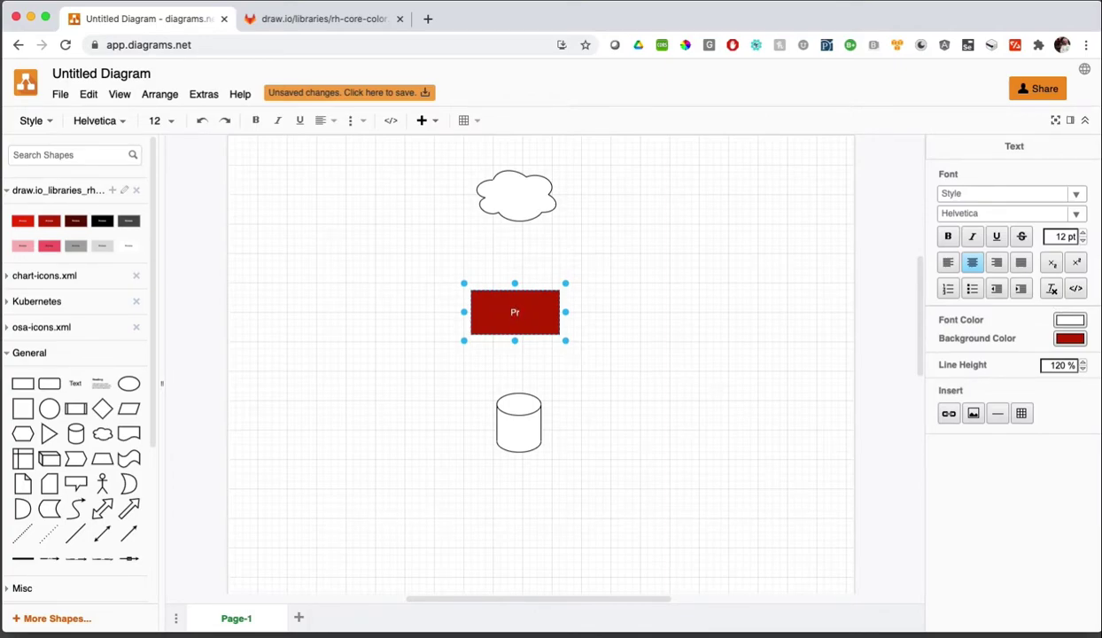
type("cess Doc")
left_click(644, 321)
Step: Place the light pink Process shape from the imported library to the left of the cloud
left_click(512, 200)
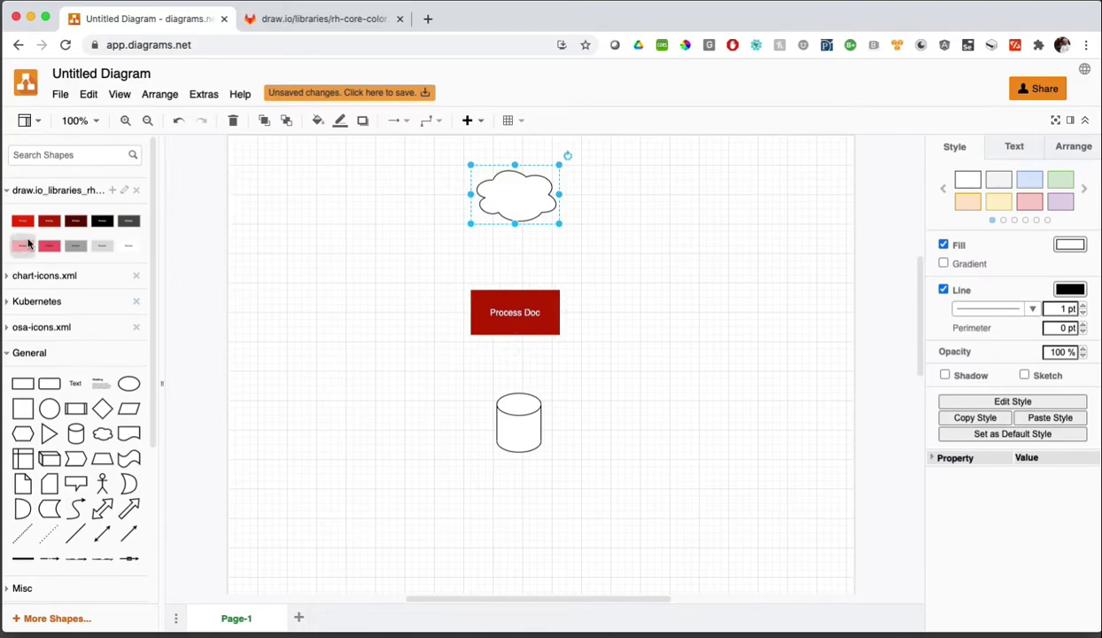
mouse_move(26, 246)
left_click_drag(26, 245, 266, 187)
Step: Copy the fill color code of the Process Doc box and set the cloud's line color to BE0000
left_click(556, 317)
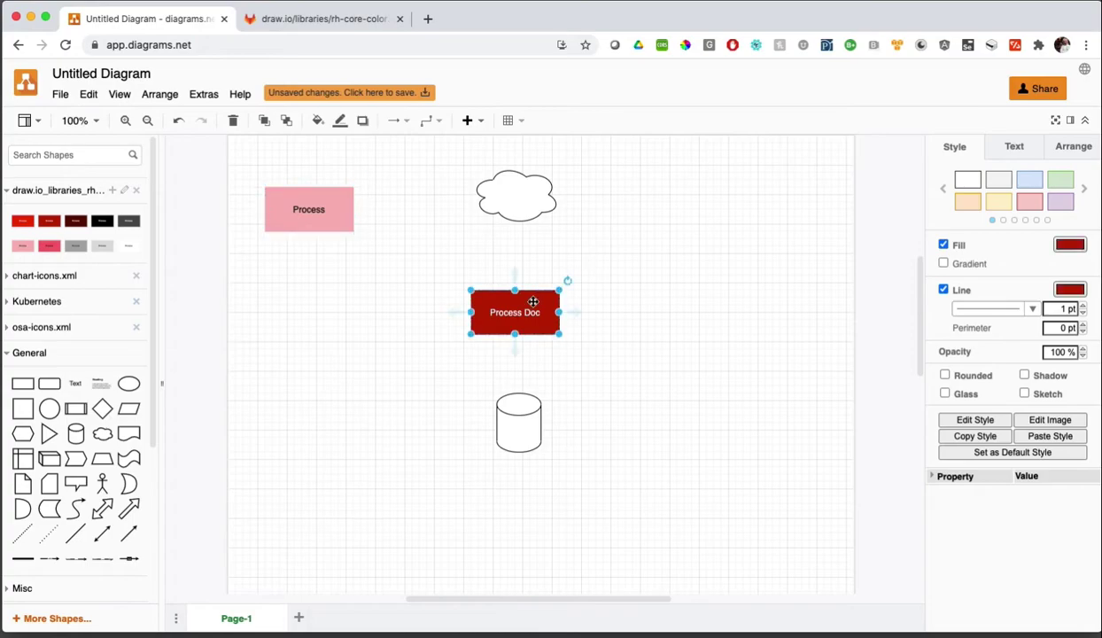
left_click(1069, 245)
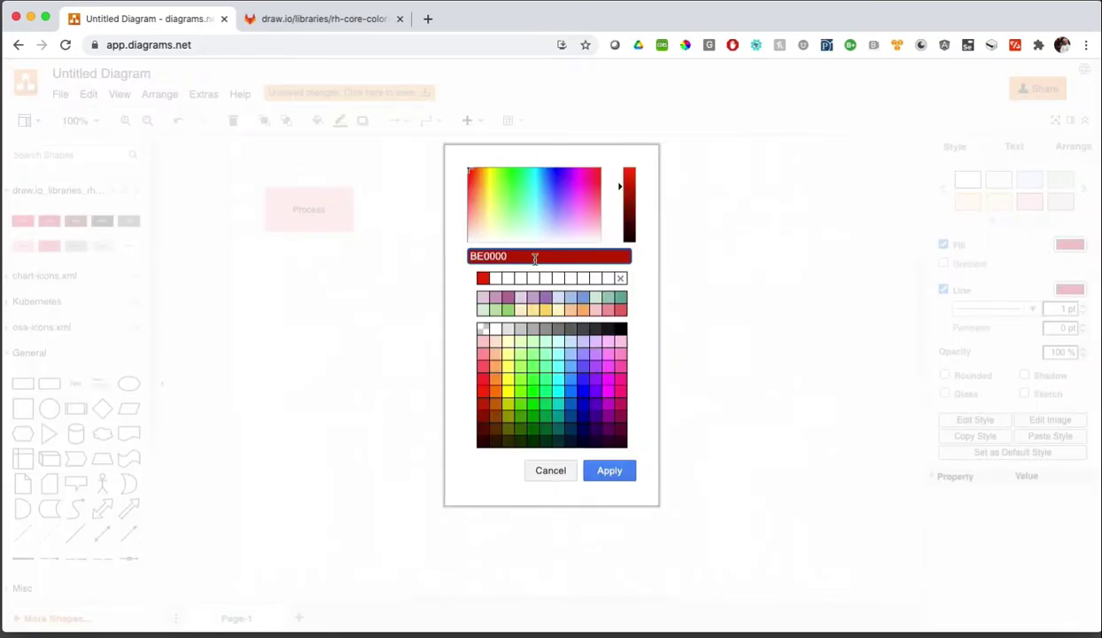
left_click_drag(519, 253, 376, 248)
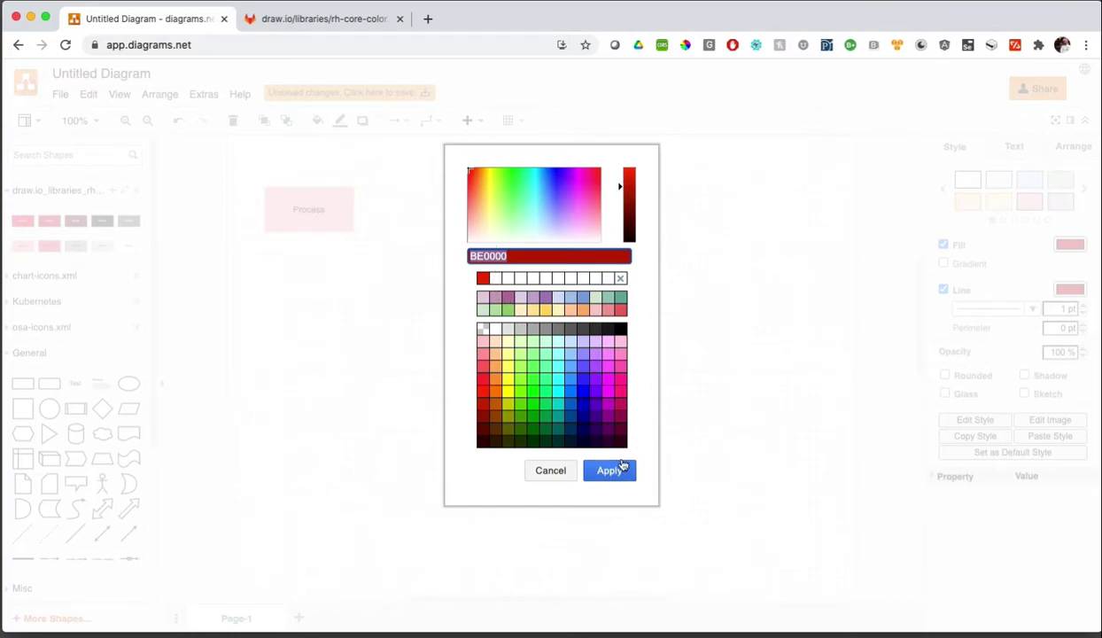
left_click(545, 469)
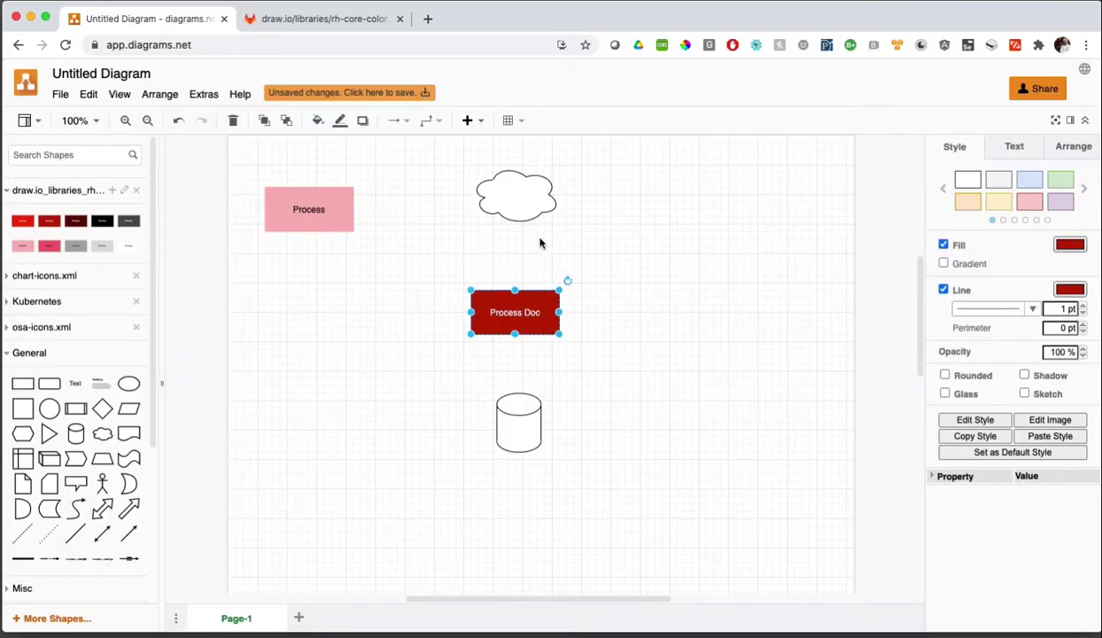
left_click(478, 186)
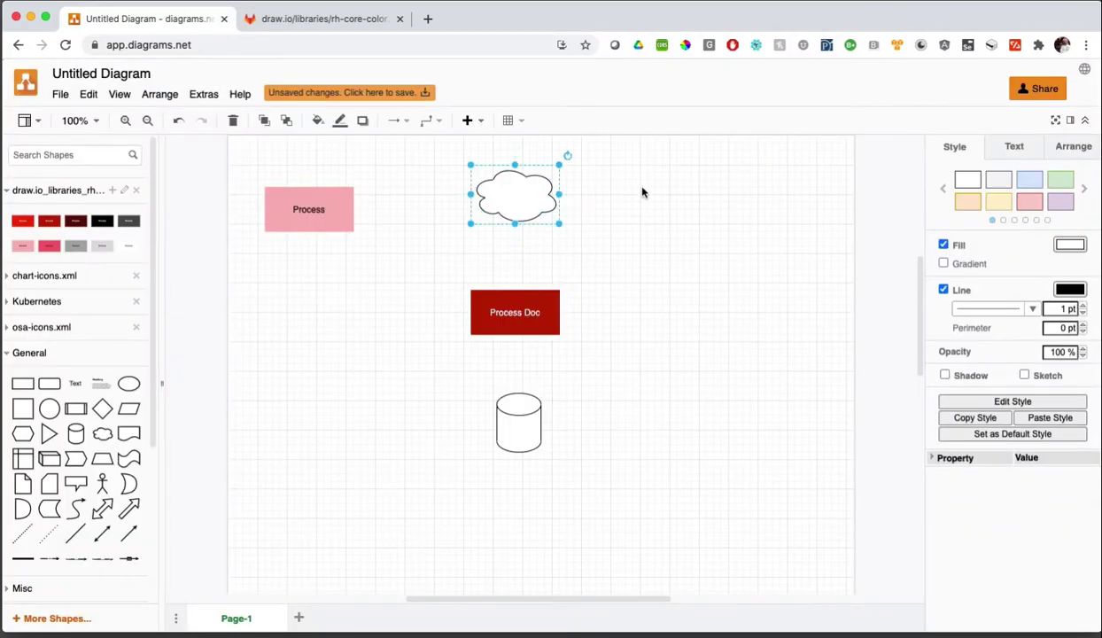
left_click(1070, 288)
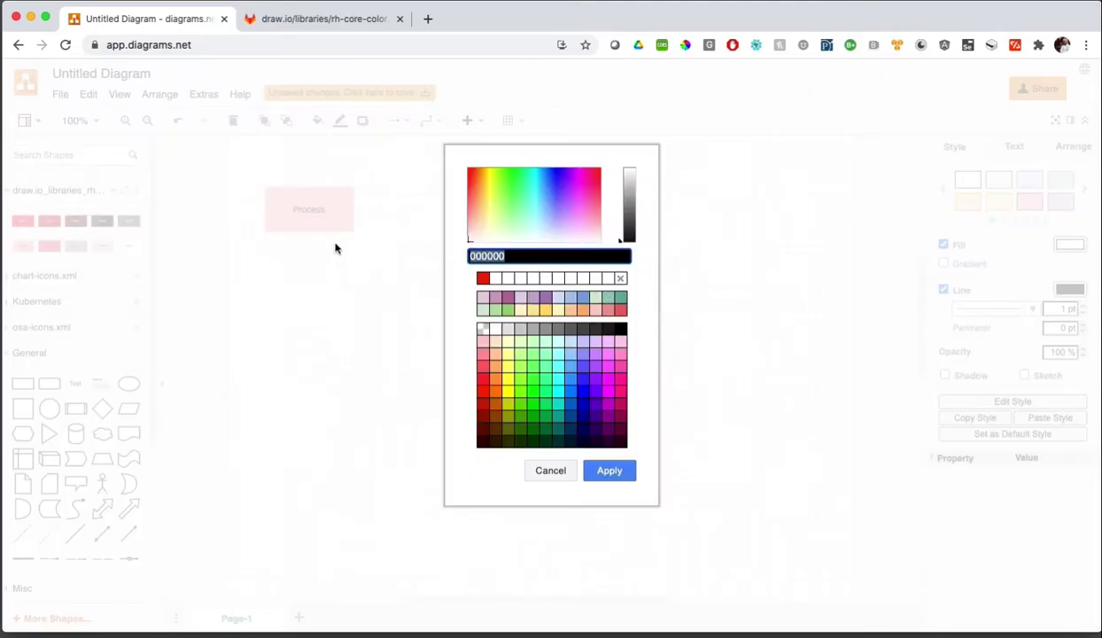
type("A30000")
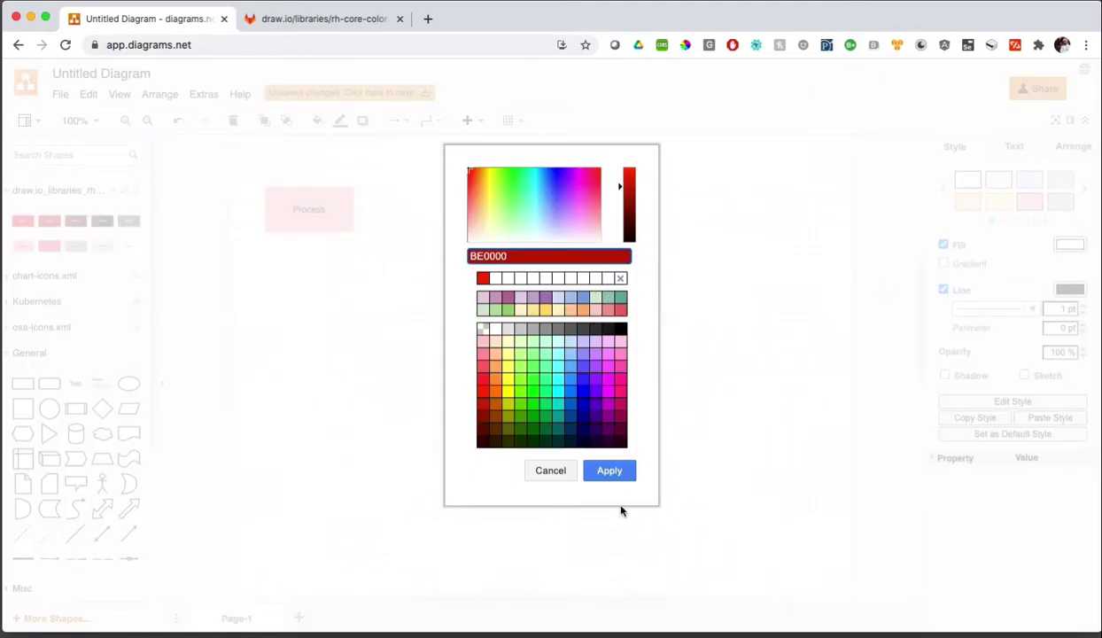
left_click(609, 471)
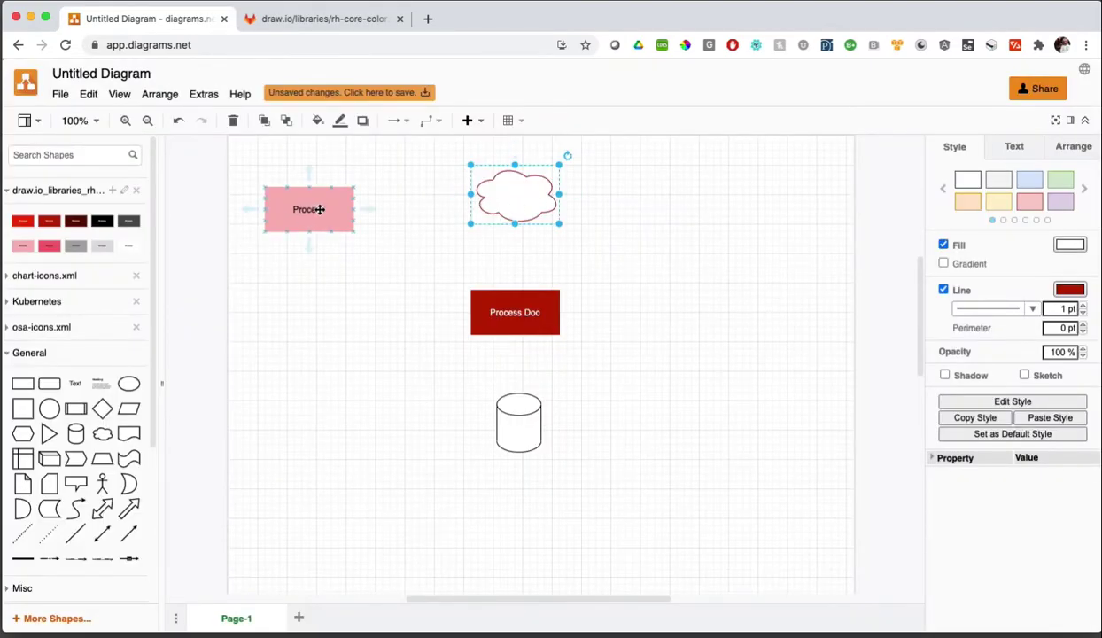
Step: Copy the fill color code of the light pink Process box and set the cloud's fill to FAB6B6
left_click(279, 209)
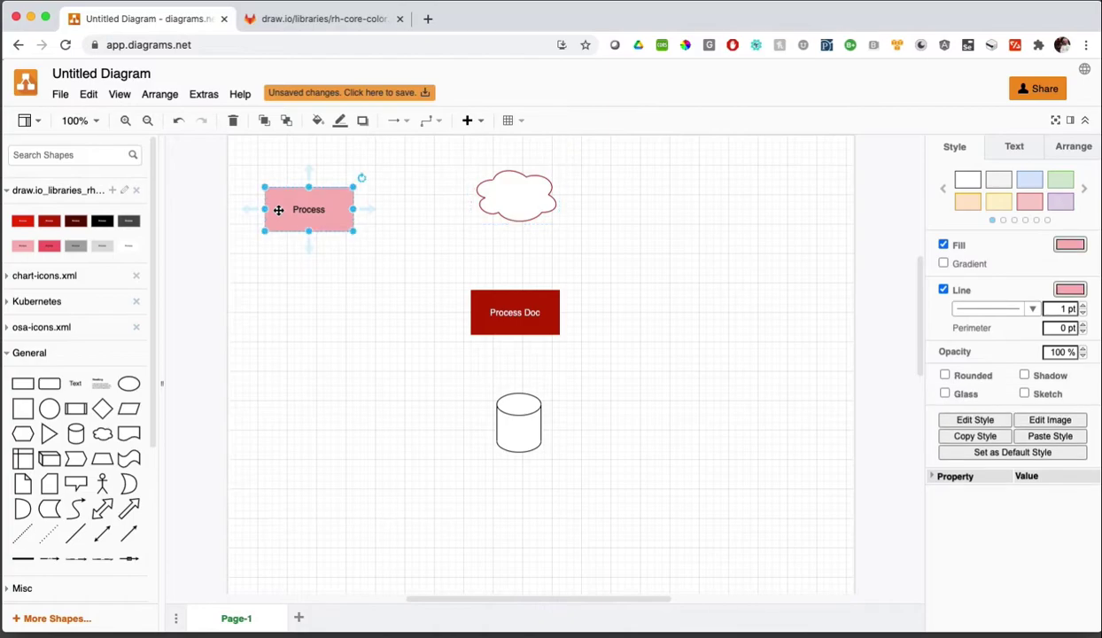
left_click(1072, 247)
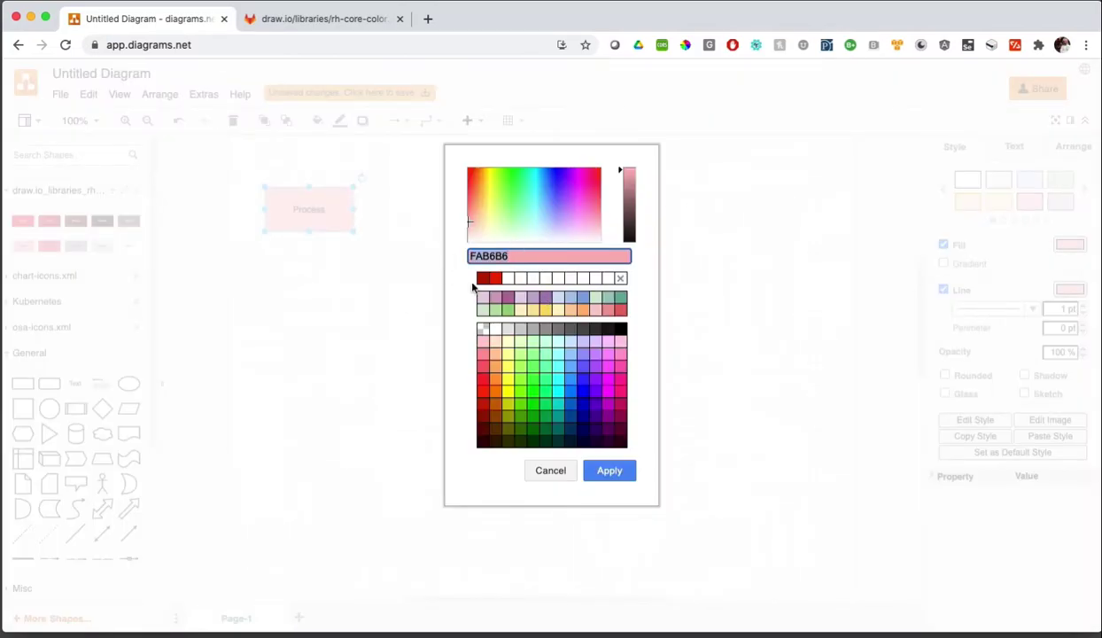
left_click(610, 470)
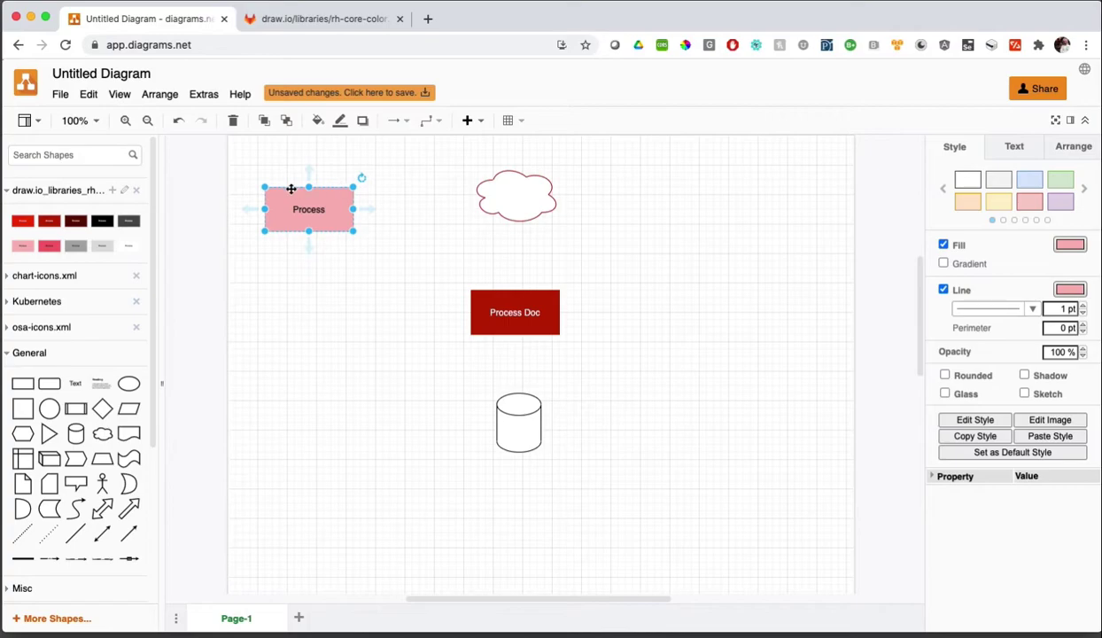
left_click(507, 198)
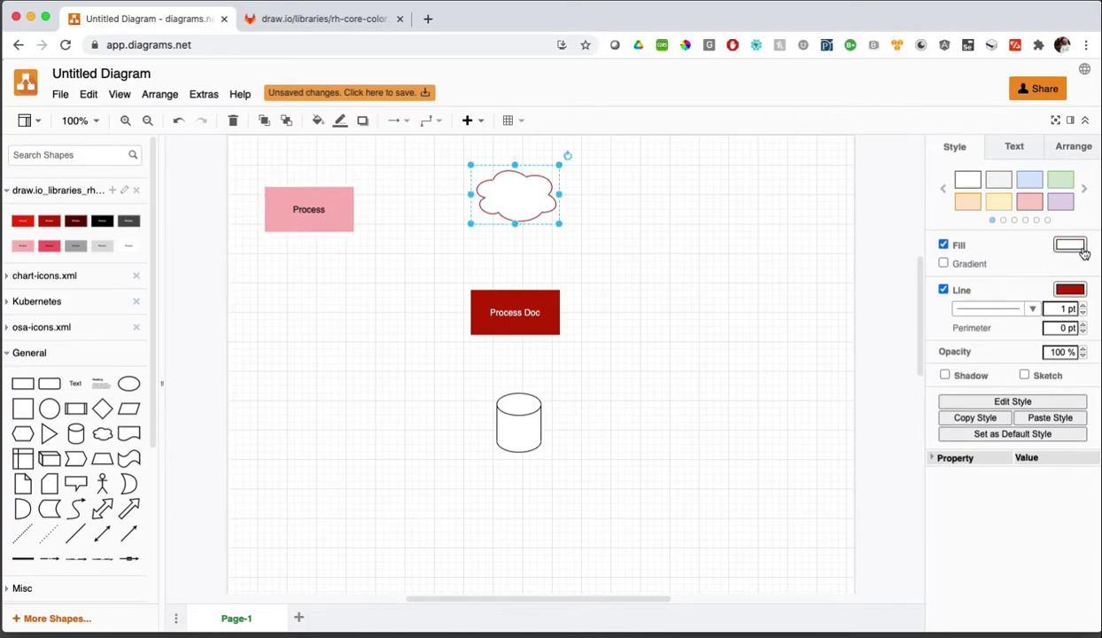
left_click(1065, 248)
key("super+a")
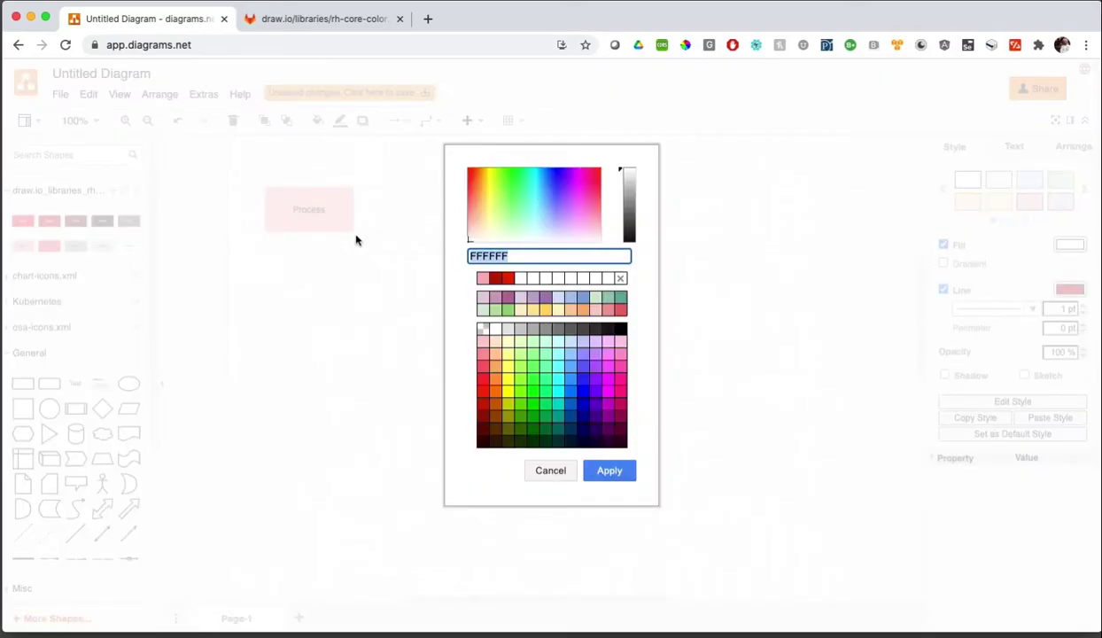
type("FAB6B6")
left_click(609, 469)
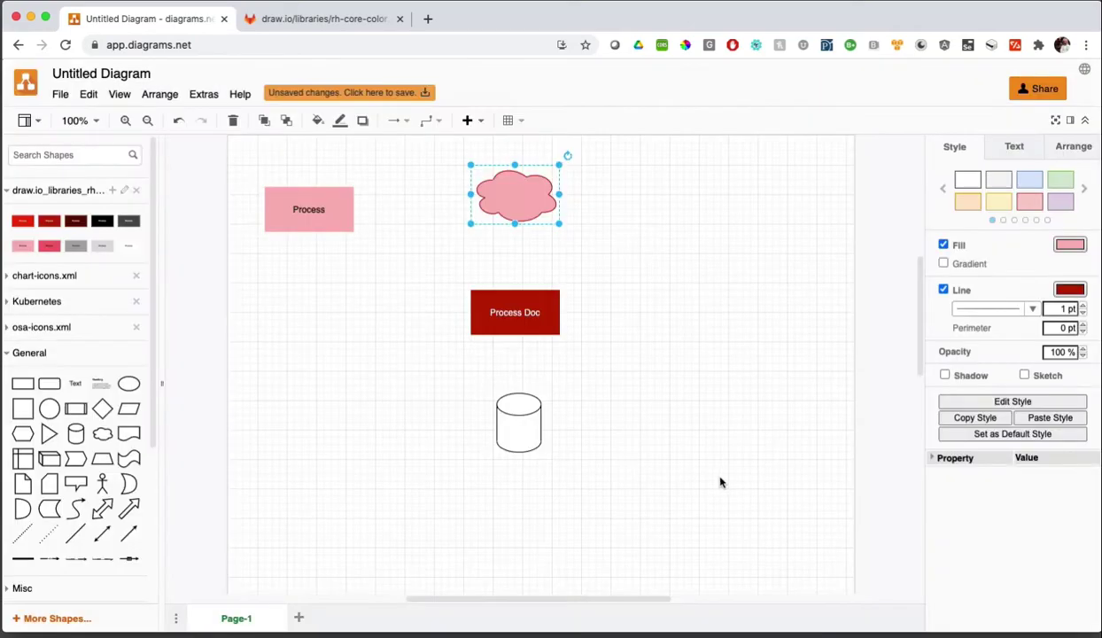
Step: Move the Process Doc box straight up, closer to the cloud
left_click(607, 248)
left_click(522, 312)
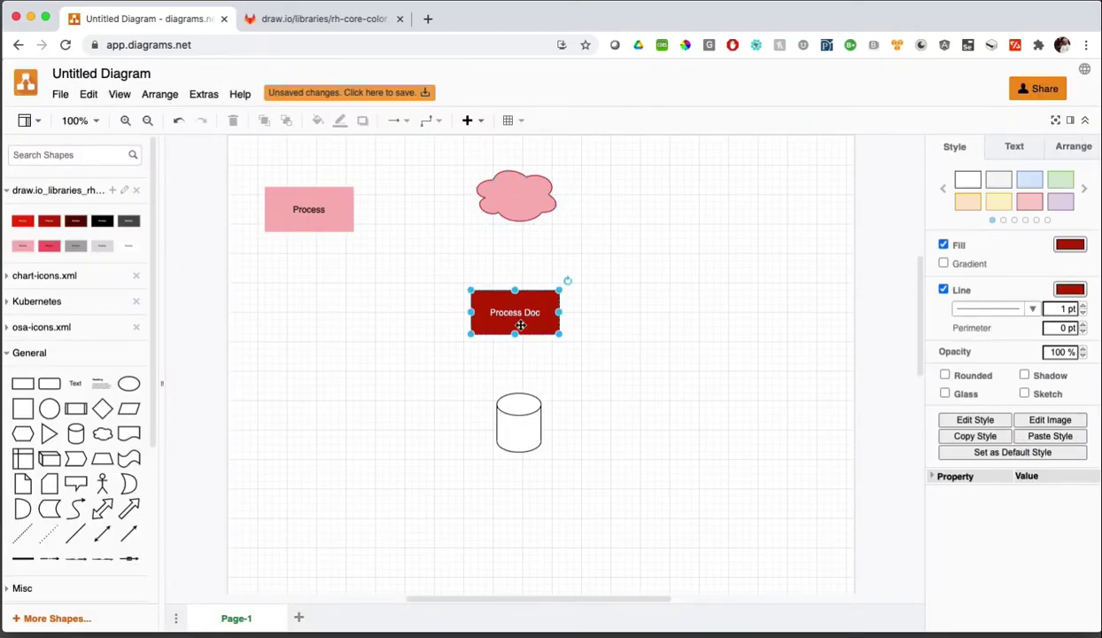
left_click_drag(523, 312, 519, 282)
Step: Label the cloud "Docs in the Cloud"
left_click(519, 197)
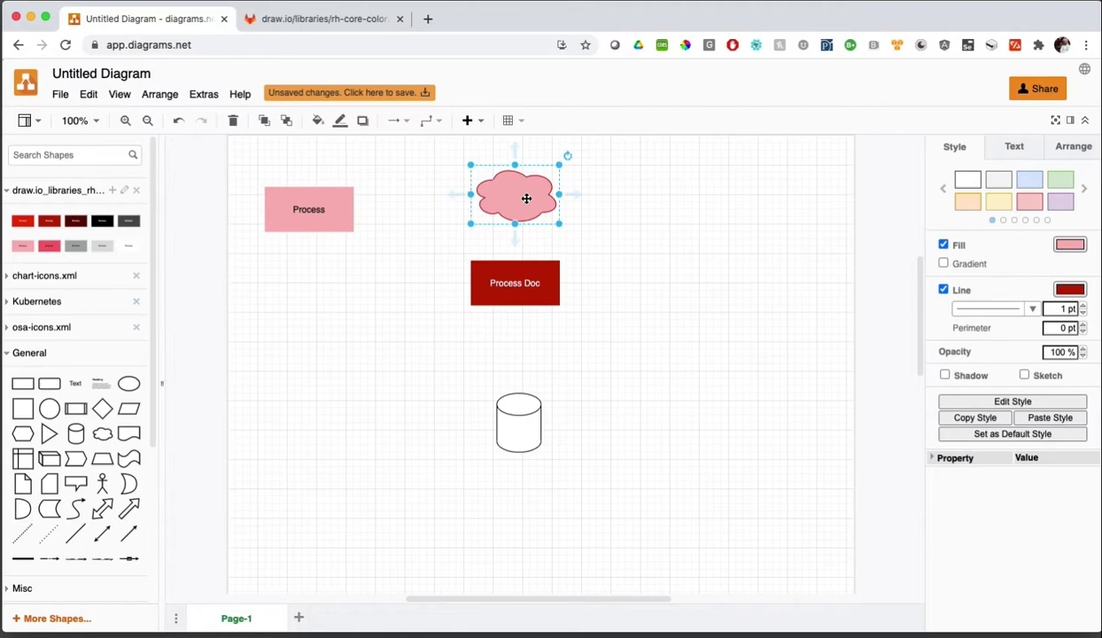
double_click(525, 198)
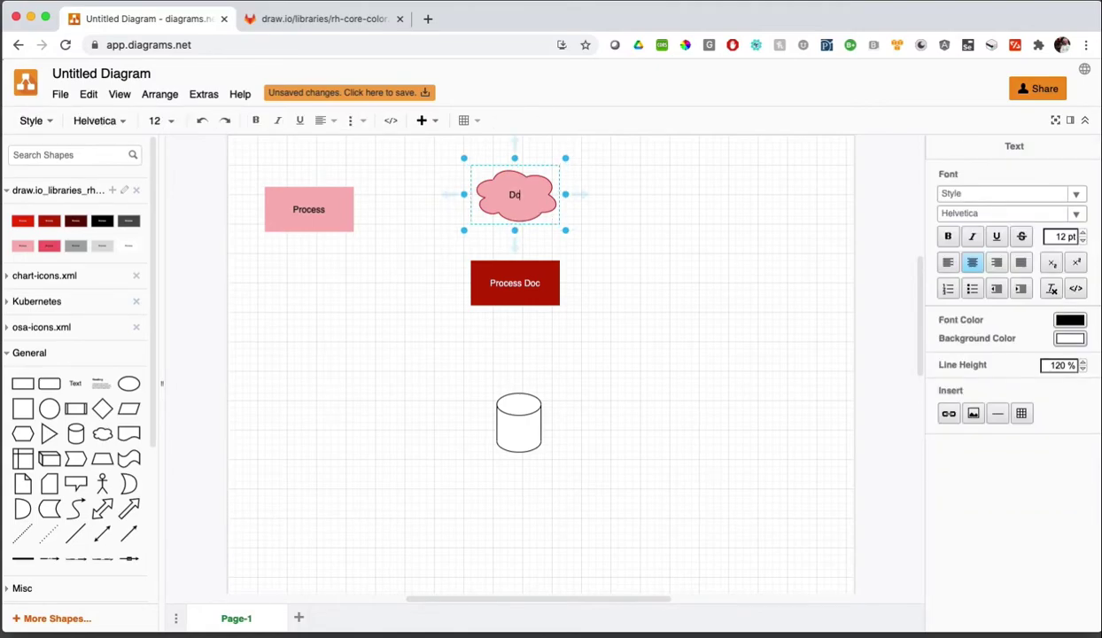
type("Docs")
left_click(770, 319)
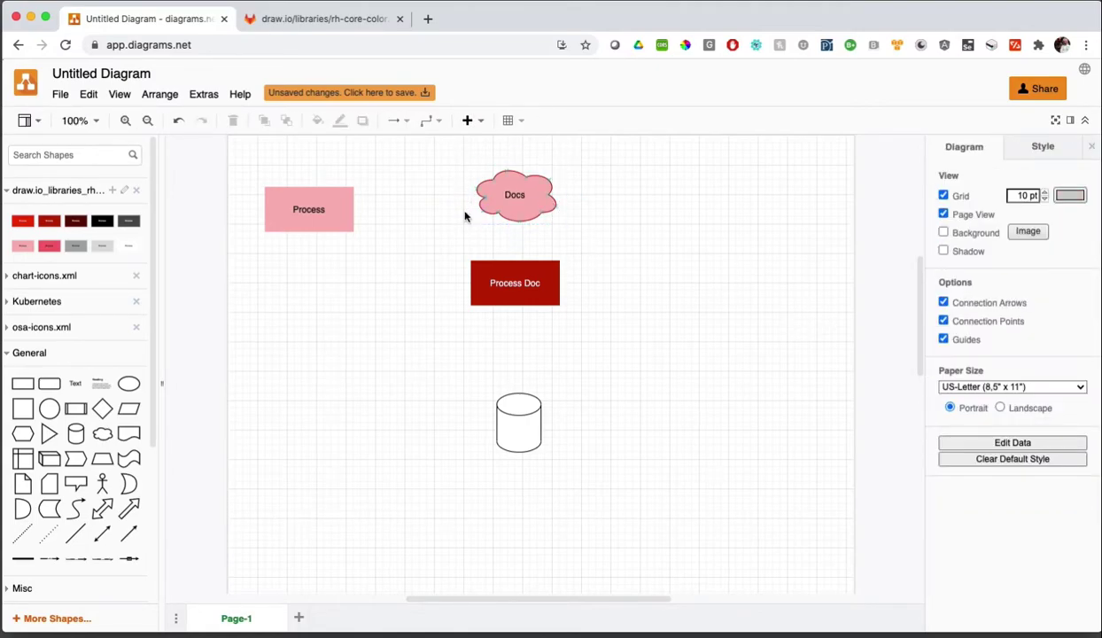
double_click(514, 198)
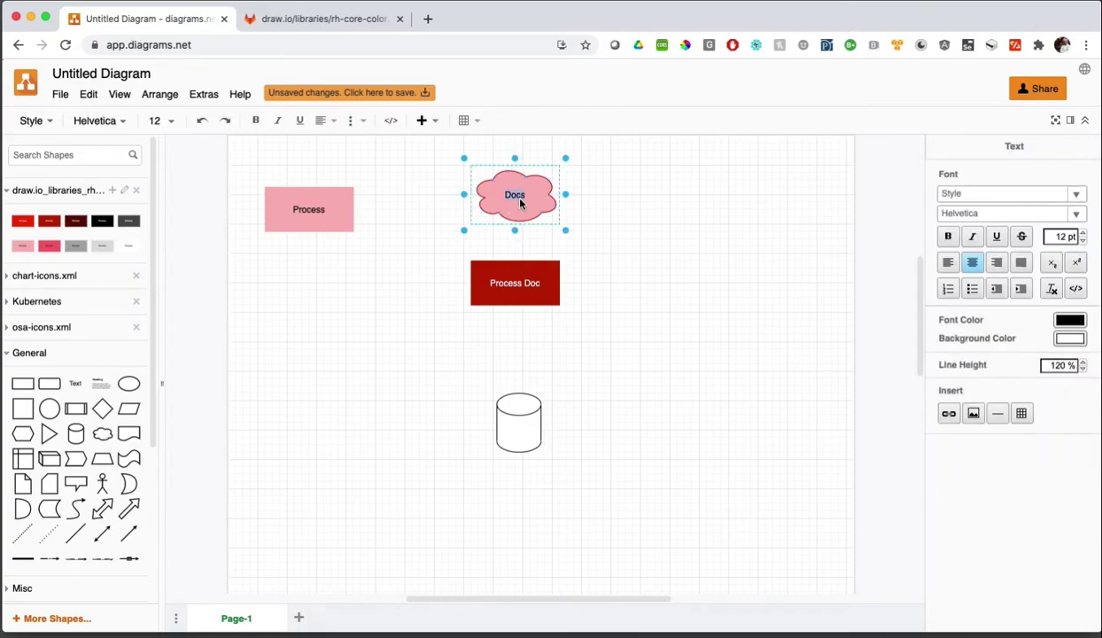
type("in the Cloud")
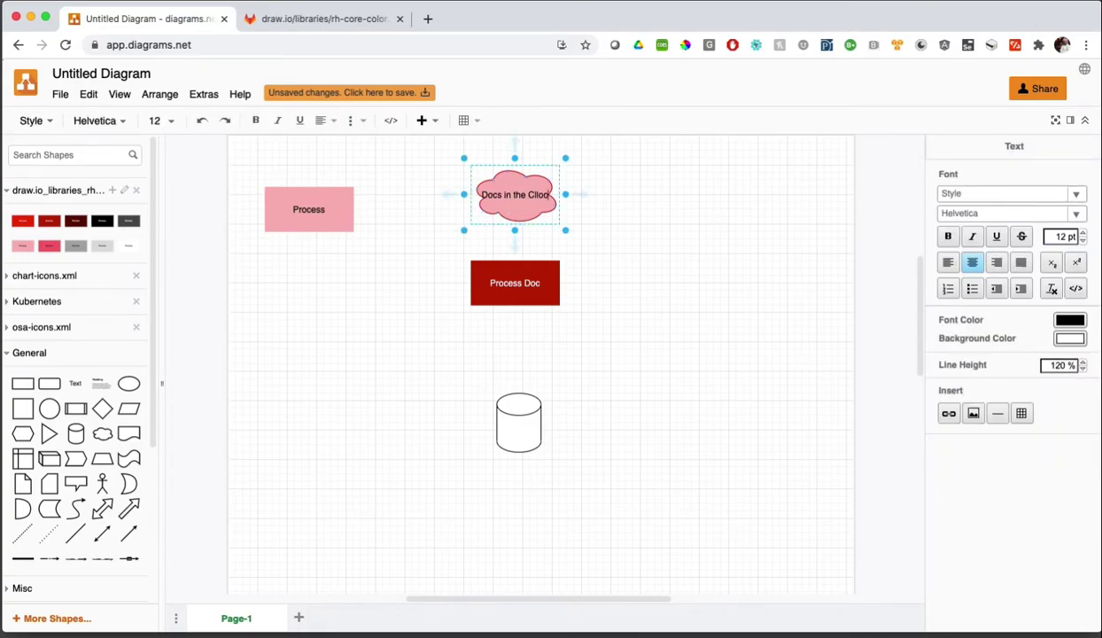
key("BackSpace")
key("BackSpace")
key("BackSpace")
type("oud")
left_click(634, 213)
Step: Enlarge the cloud slightly to fit its label and shift it back over the Process Doc box
left_click(532, 198)
left_click_drag(560, 225, 581, 231)
left_click_drag(533, 187, 526, 188)
Step: Delete the light pink Process box and move the cylinder slightly up, centered below the Process Doc box
left_click(322, 198)
key("Delete")
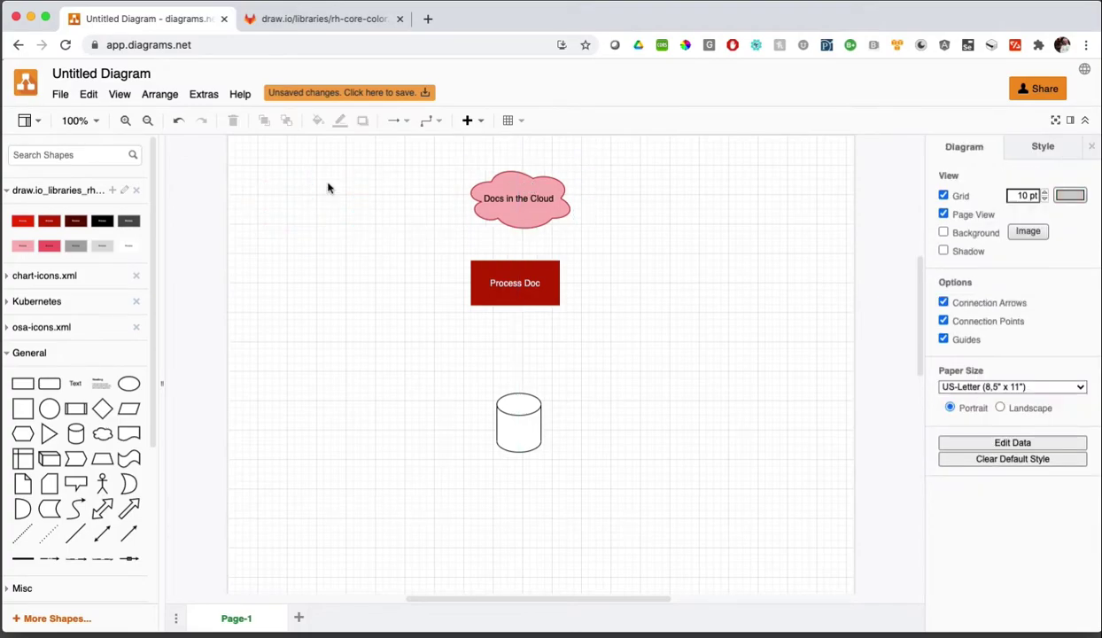
left_click_drag(526, 428, 523, 415)
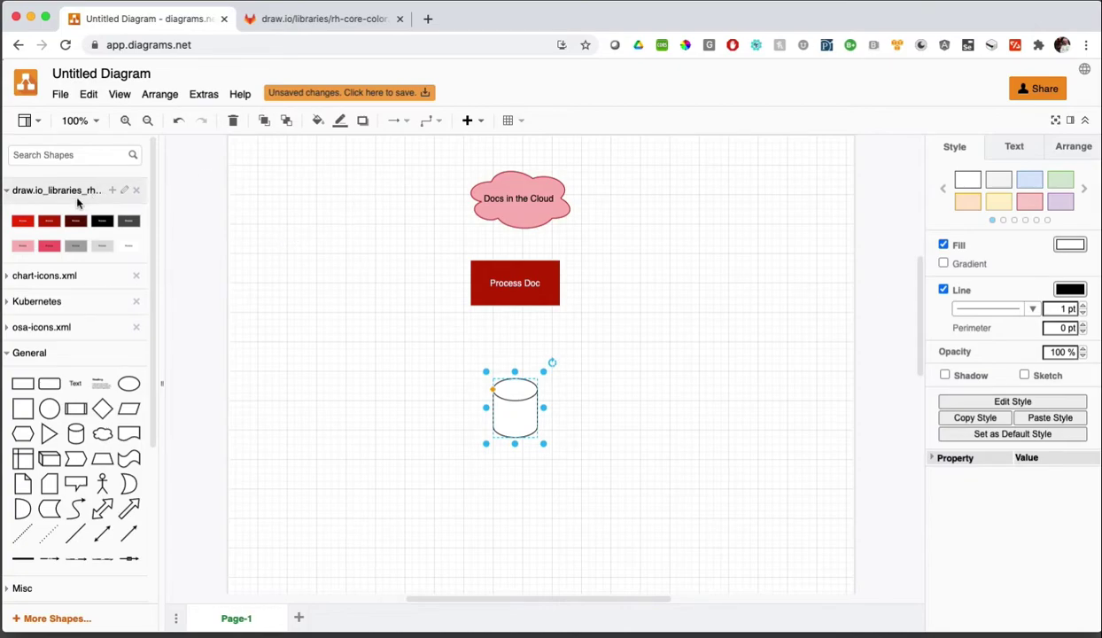
Step: Place the light pink Process shape from the imported library beside the Process Doc box and copy its fill color code
mouse_move(26, 250)
left_click_drag(25, 250, 303, 271)
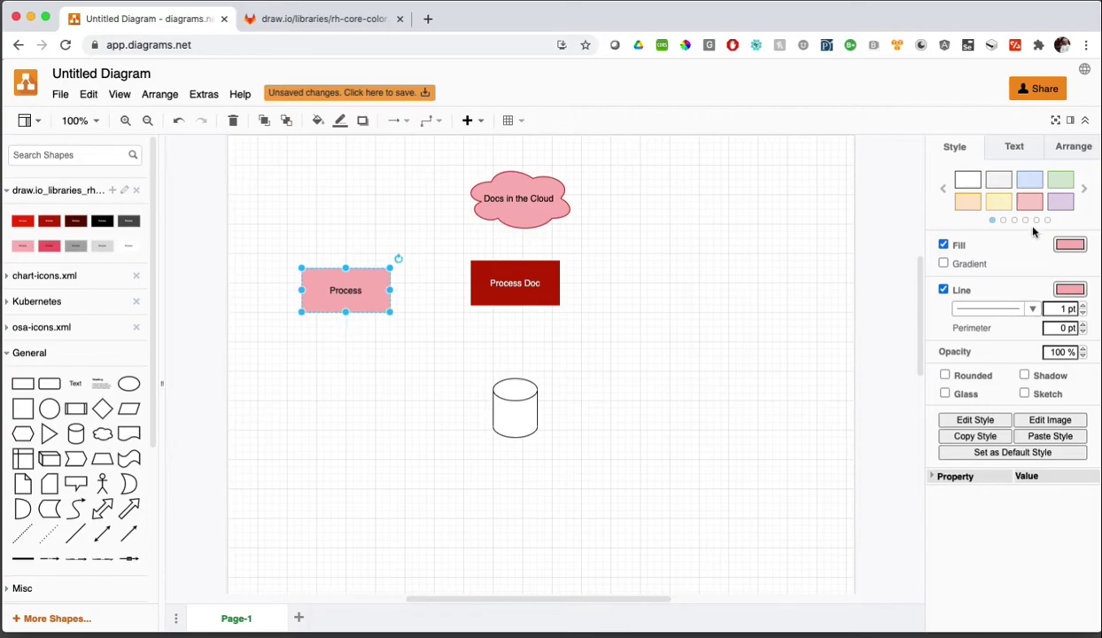
left_click(1068, 245)
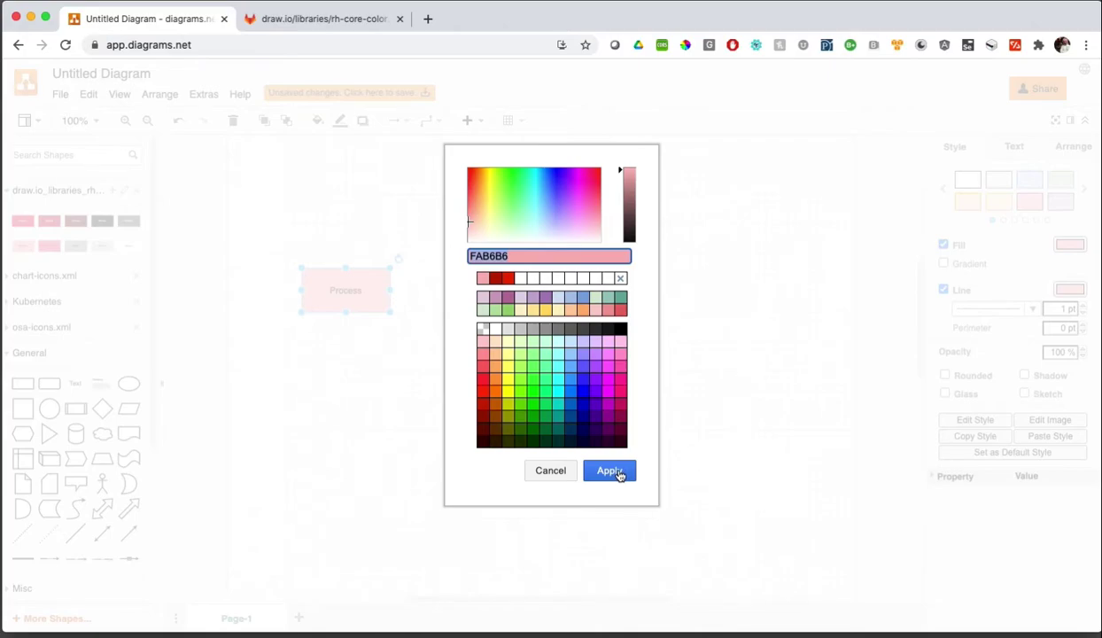
left_click(565, 472)
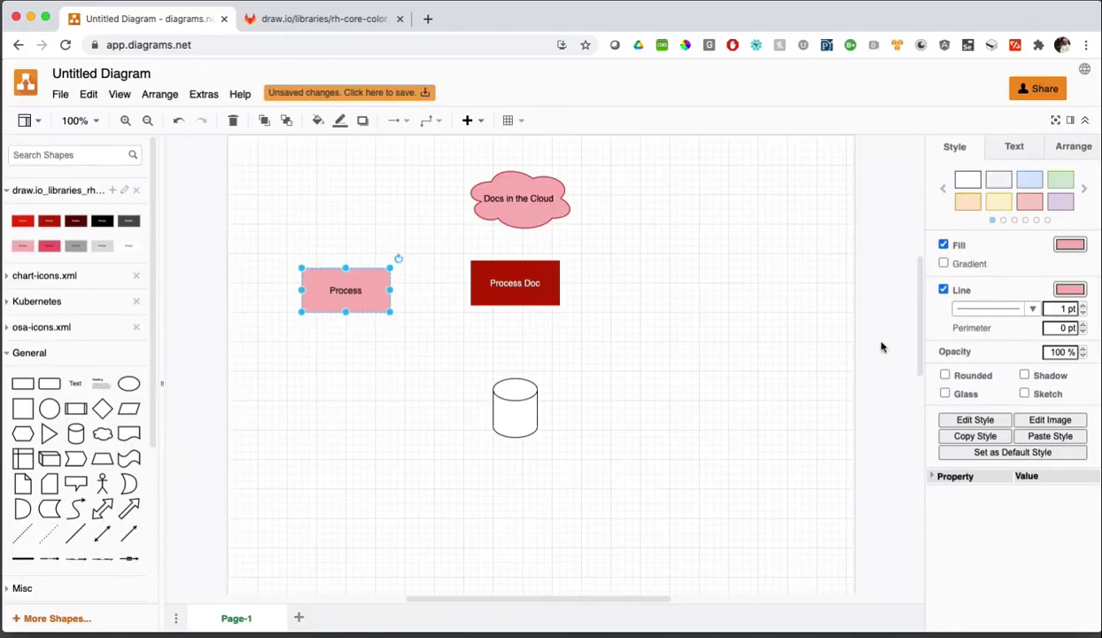
Step: Set the cylinder's fill color to the copied light pink, FAB6B6
left_click(511, 423)
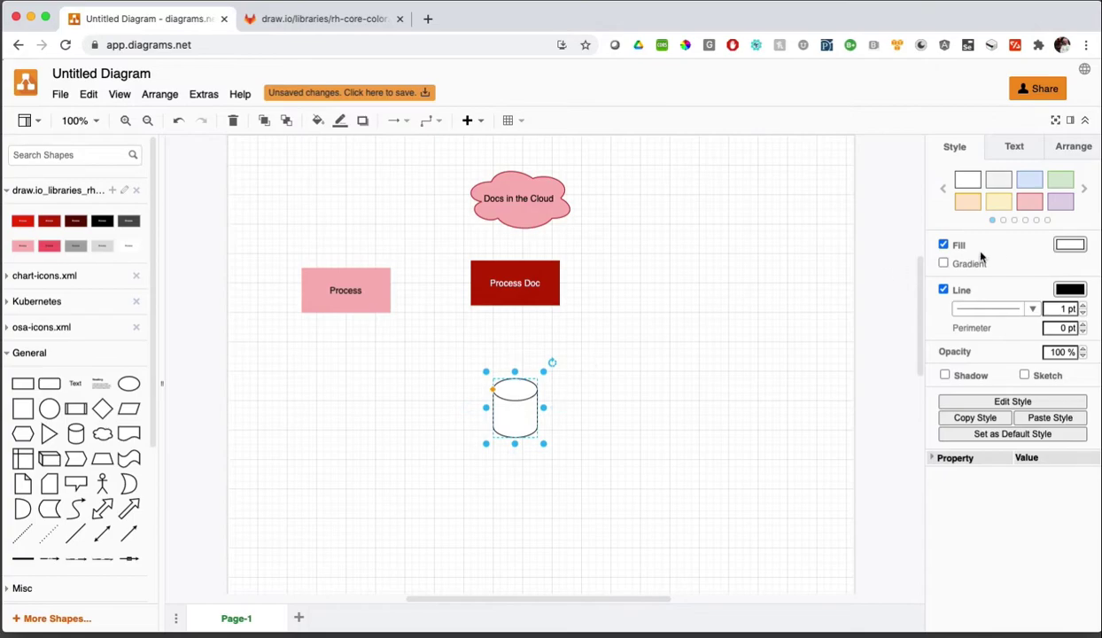
left_click(1069, 246)
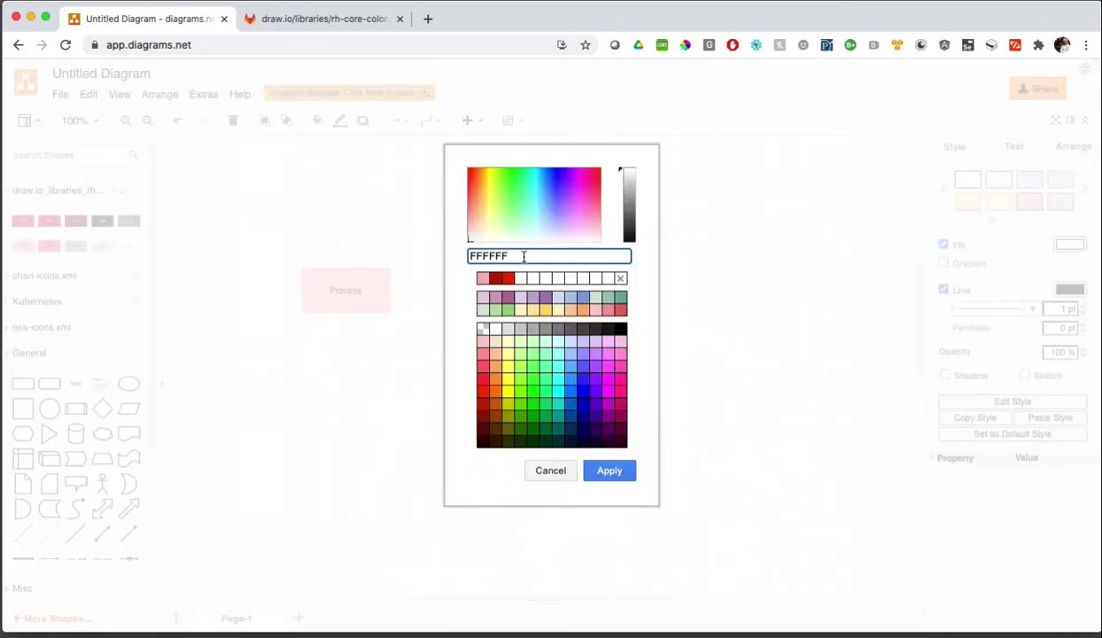
left_click_drag(524, 257, 448, 256)
right_click(488, 260)
left_click(518, 375)
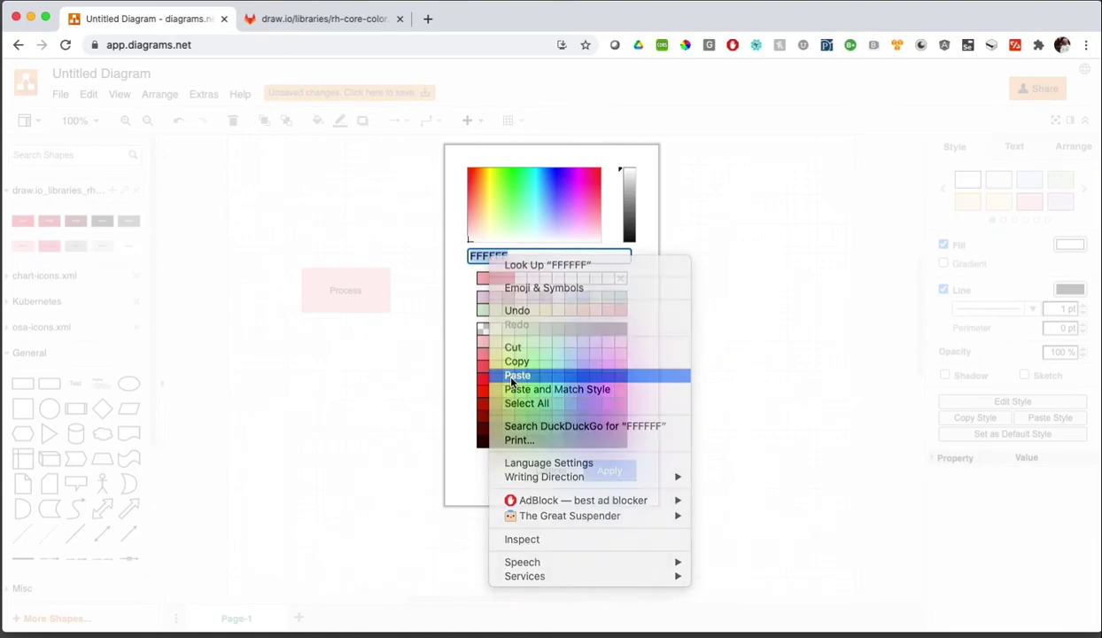
left_click(619, 478)
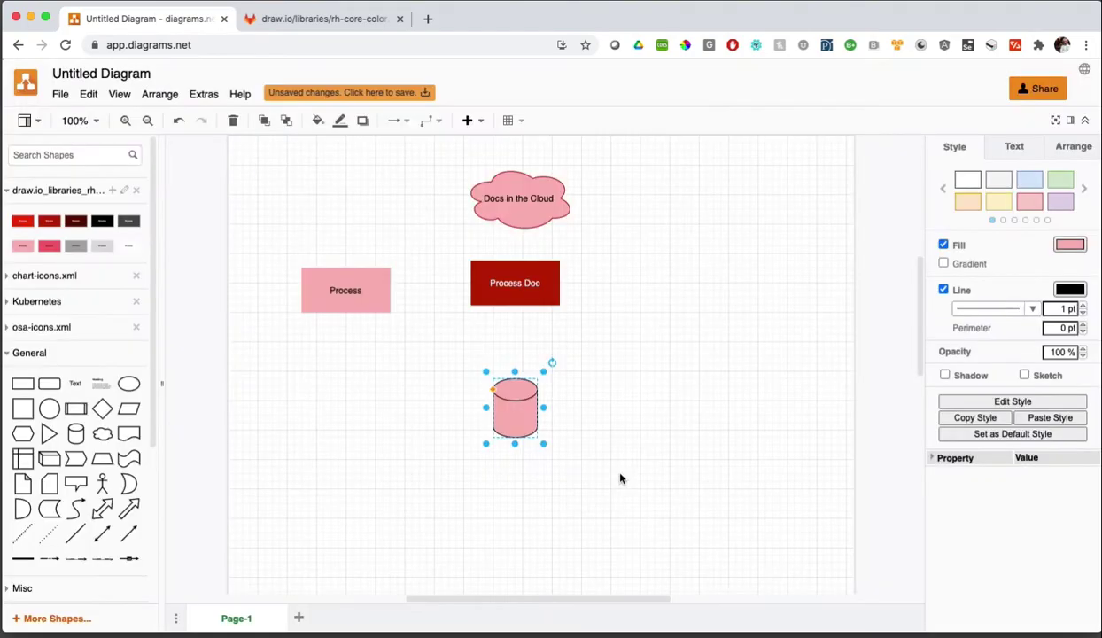
Step: Set the cylinder's line color to FAB6B6 as well
left_click(1069, 289)
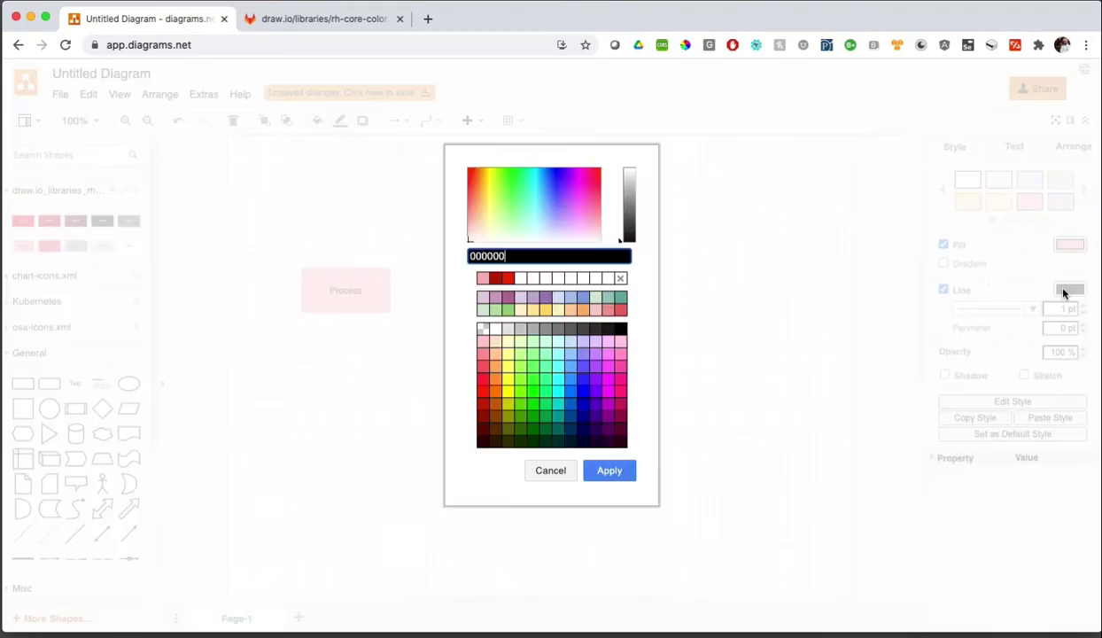
right_click(487, 258)
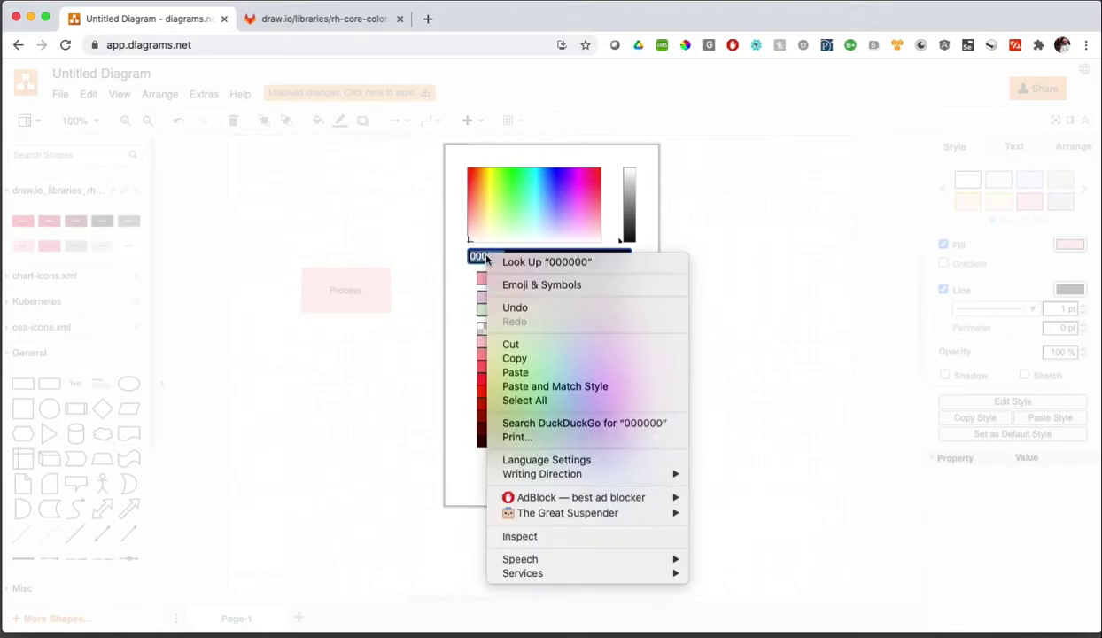
left_click(515, 372)
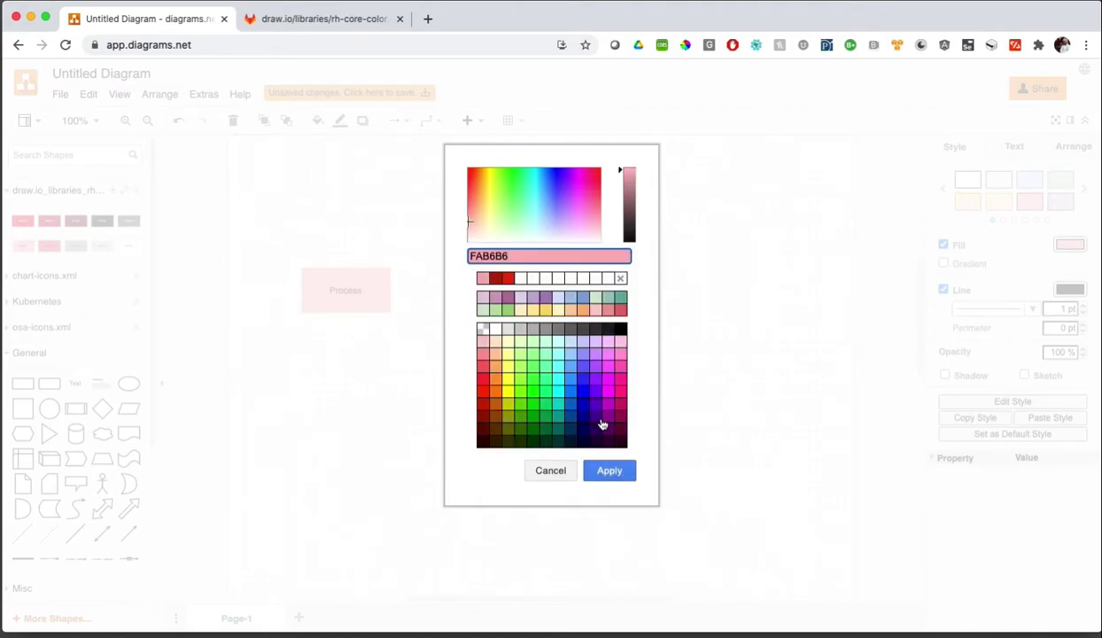
left_click(610, 471)
left_click(548, 431)
left_click(520, 418)
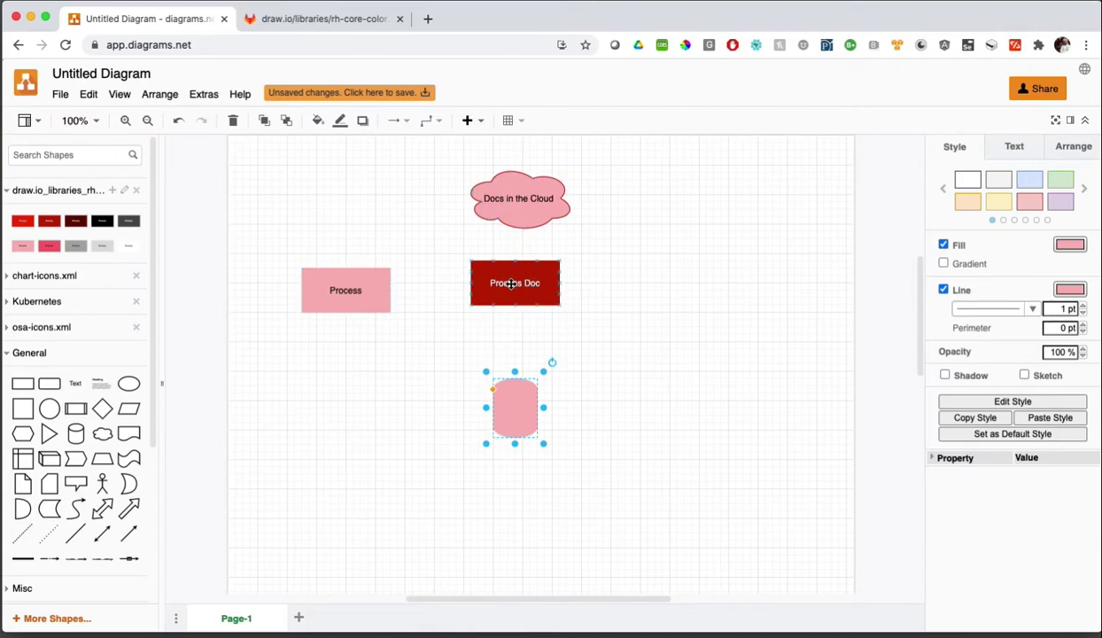
Step: Copy the dark red line color code, BE0000, from the Docs in the Cloud shape without changing it
left_click(530, 198)
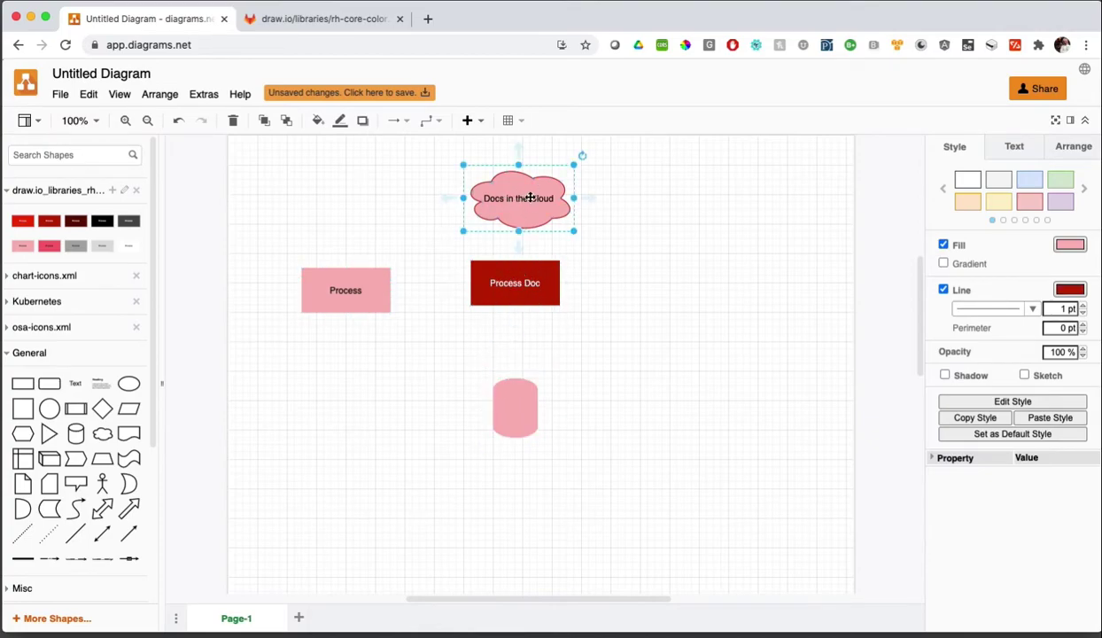
left_click(1070, 289)
left_click_drag(518, 255, 381, 247)
right_click(472, 254)
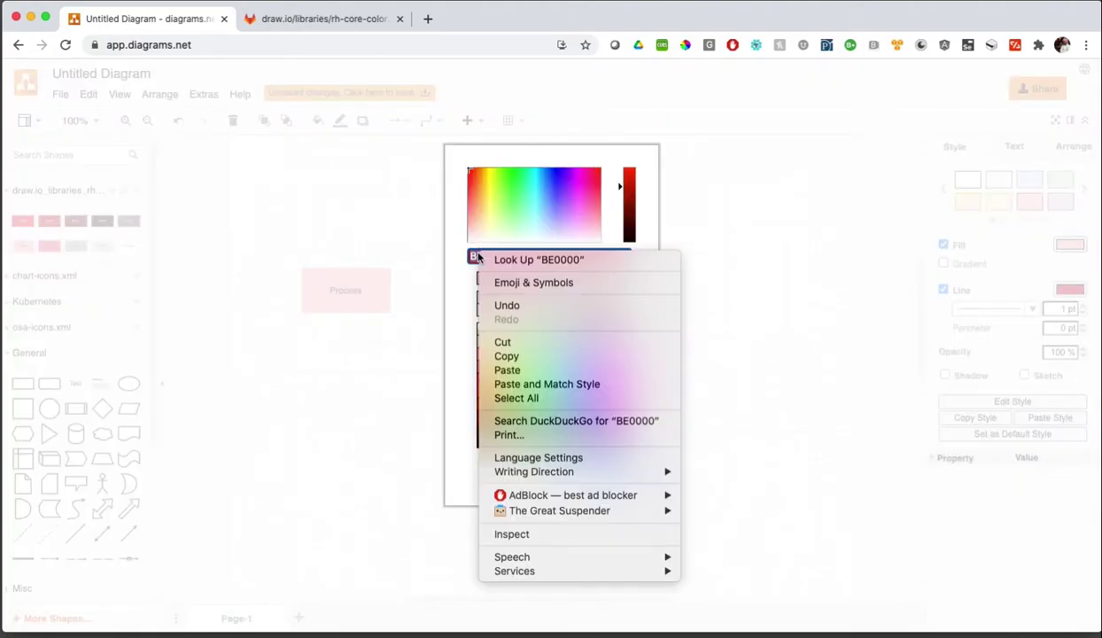
left_click(507, 357)
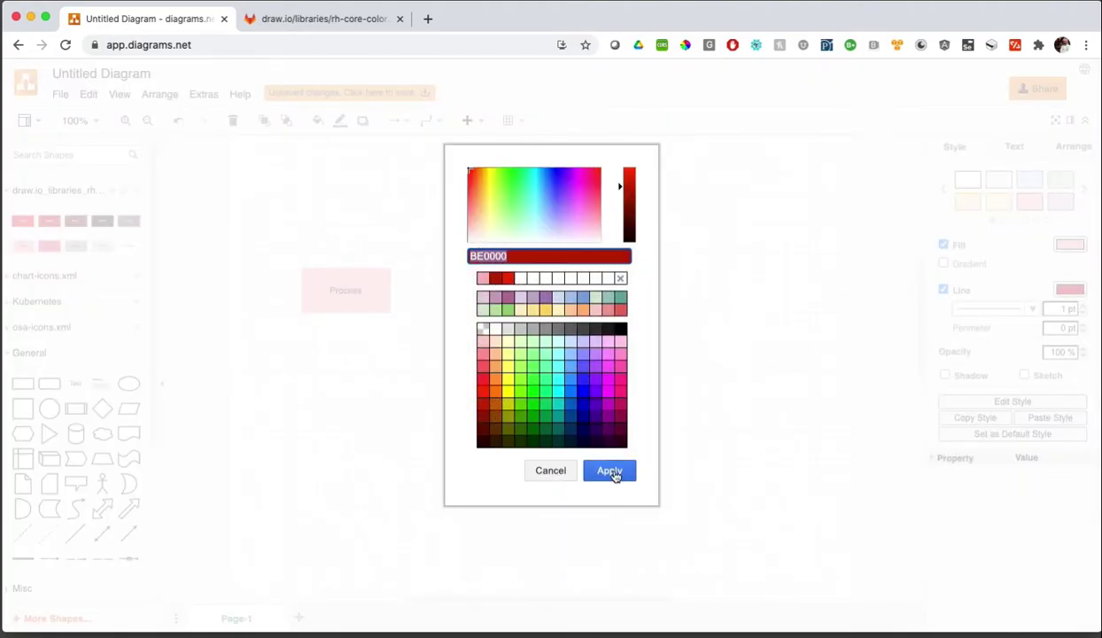
left_click(560, 470)
Step: Set the cylinder's line color to the copied BE0000 and delete the extra light pink Process box
left_click(512, 421)
left_click(1069, 290)
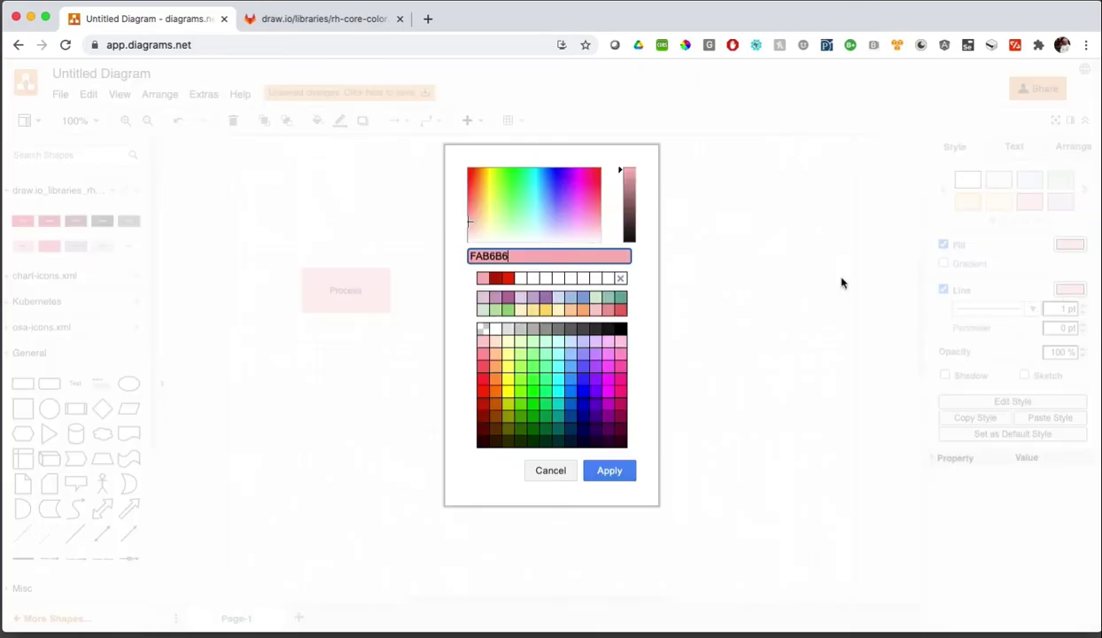
right_click(513, 255)
left_click(528, 372)
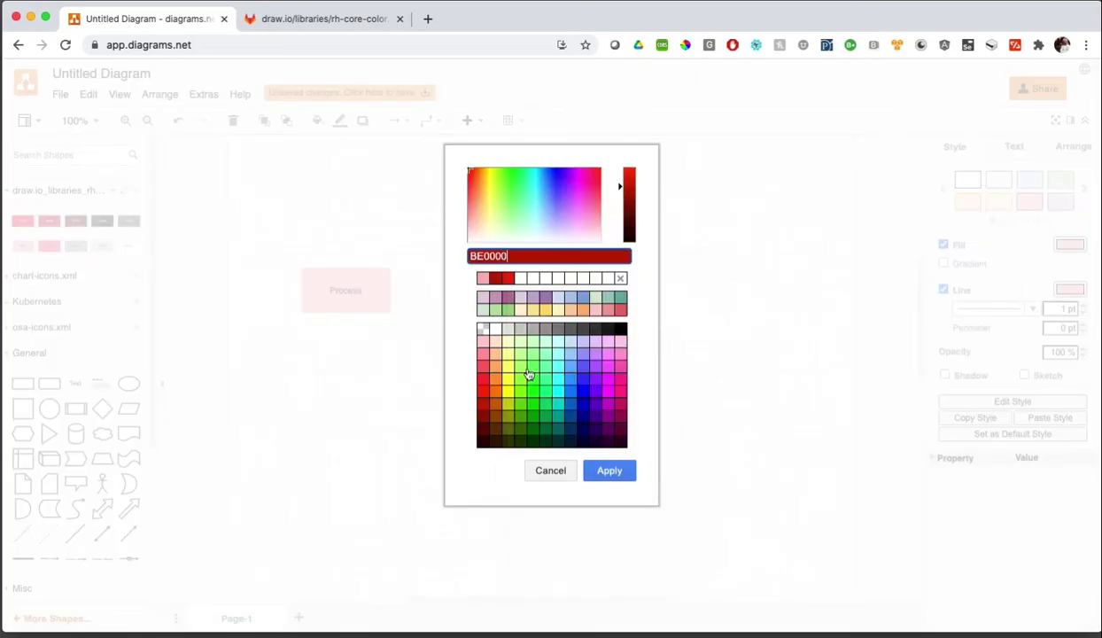
left_click(622, 472)
left_click(671, 493)
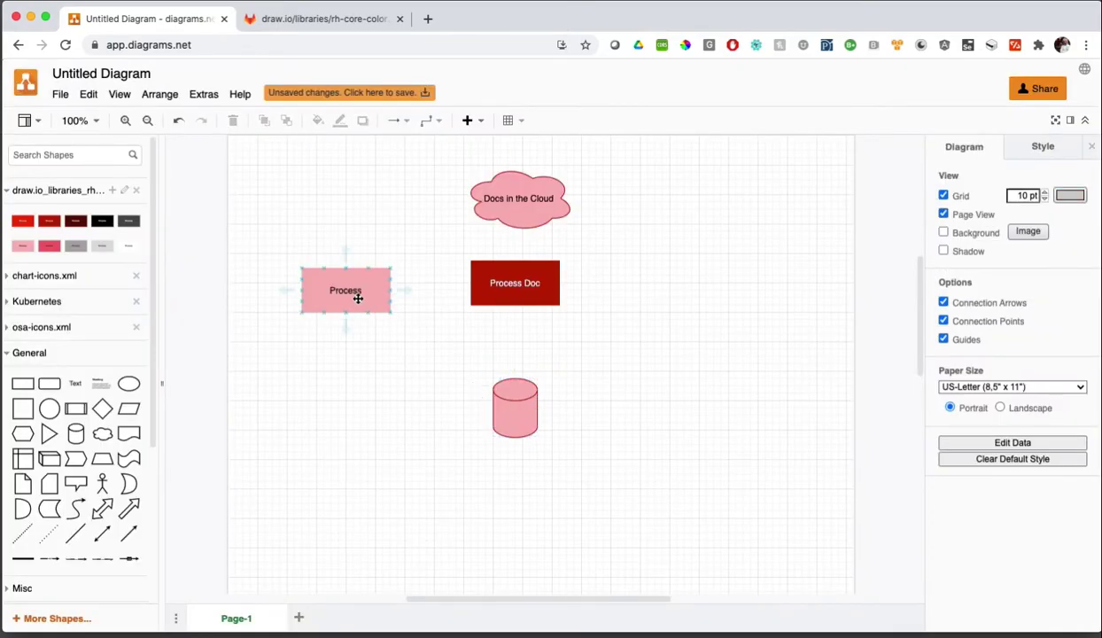
left_click(358, 299)
key("Delete")
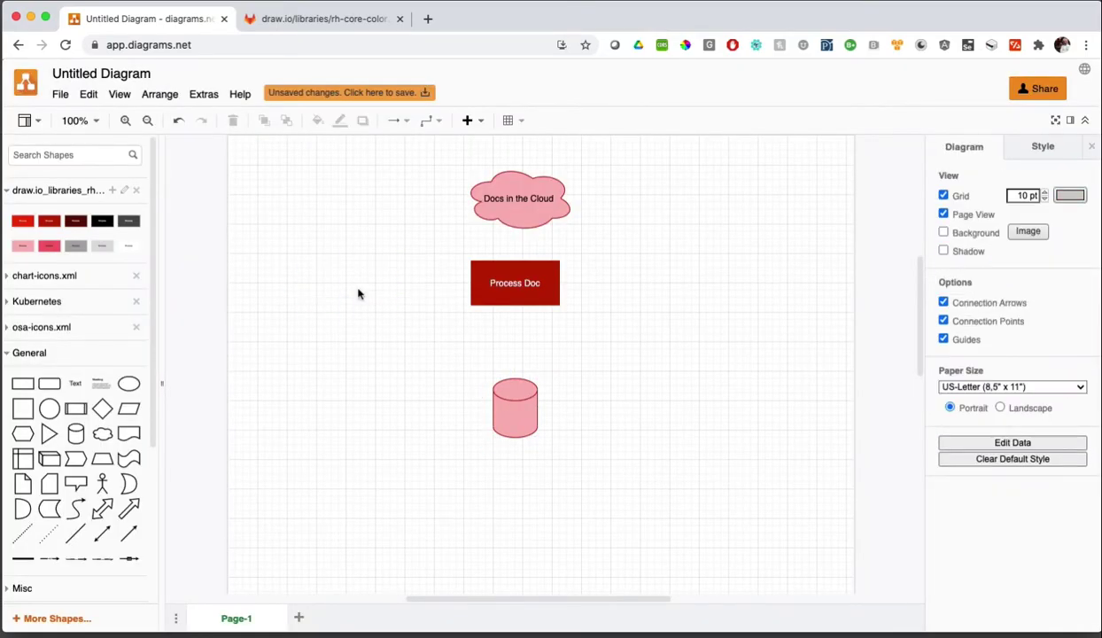
Step: Label the cylinder Data and set its line width to 2 pt
double_click(521, 420)
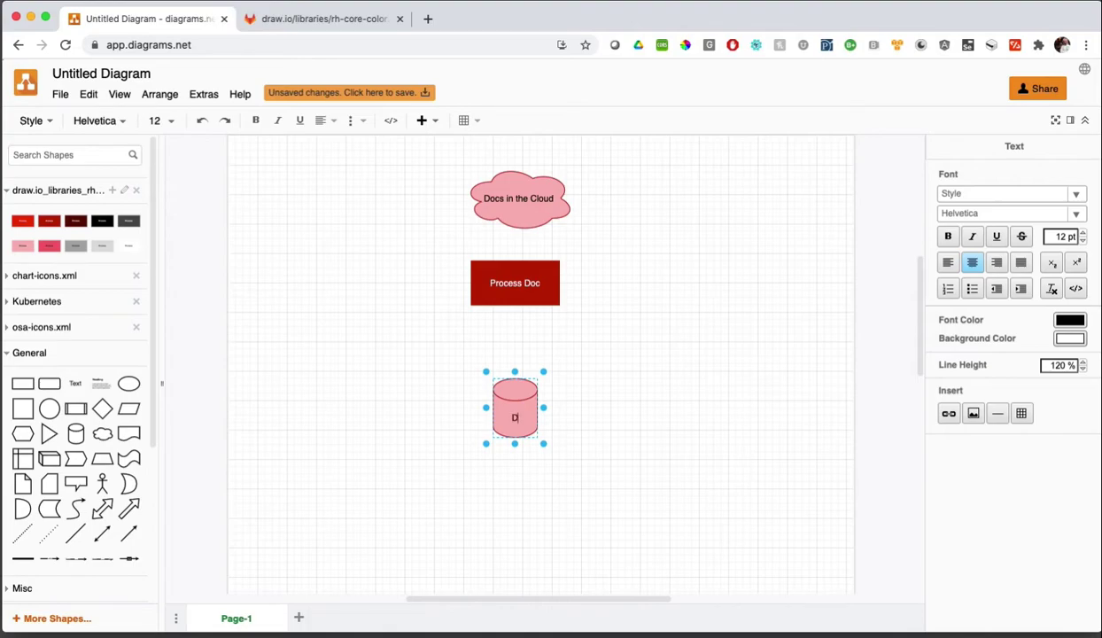
left_click(866, 424)
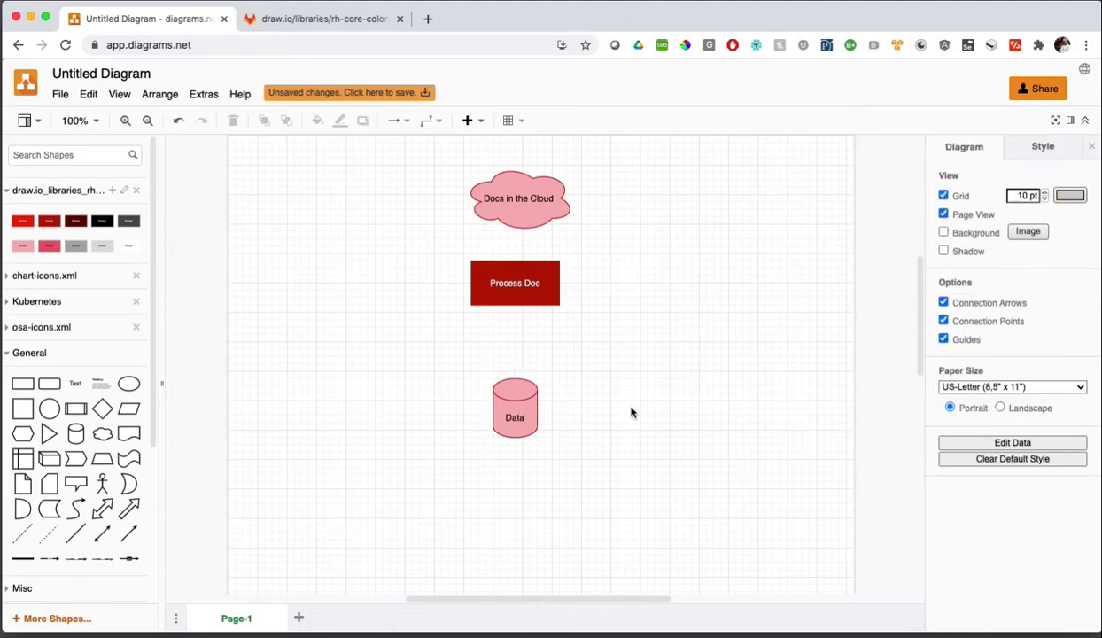
left_click(516, 412)
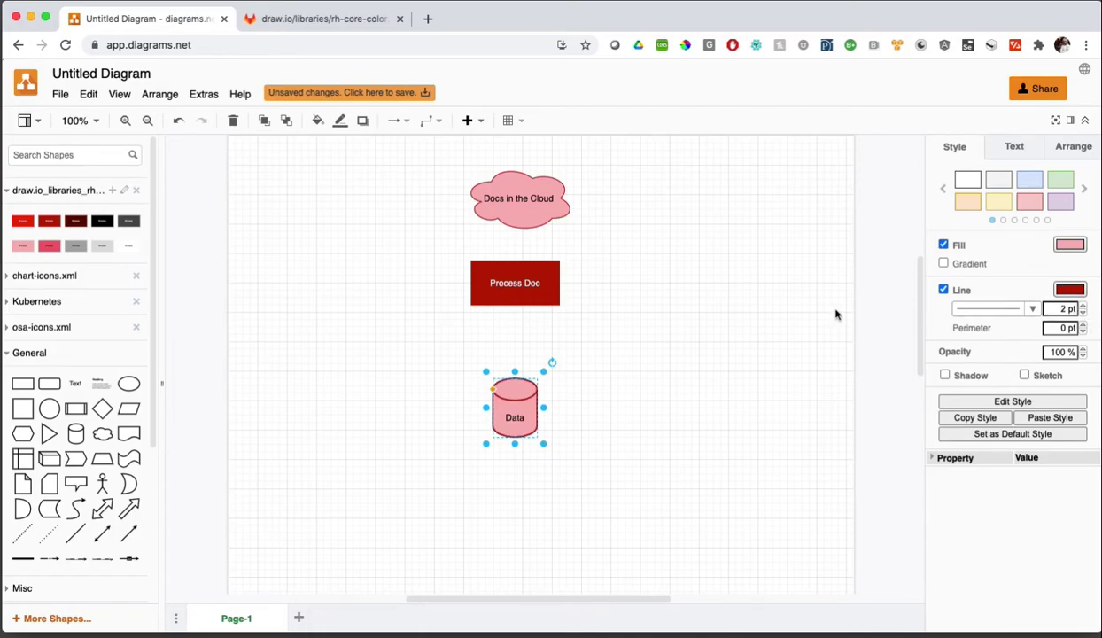
left_click(657, 263)
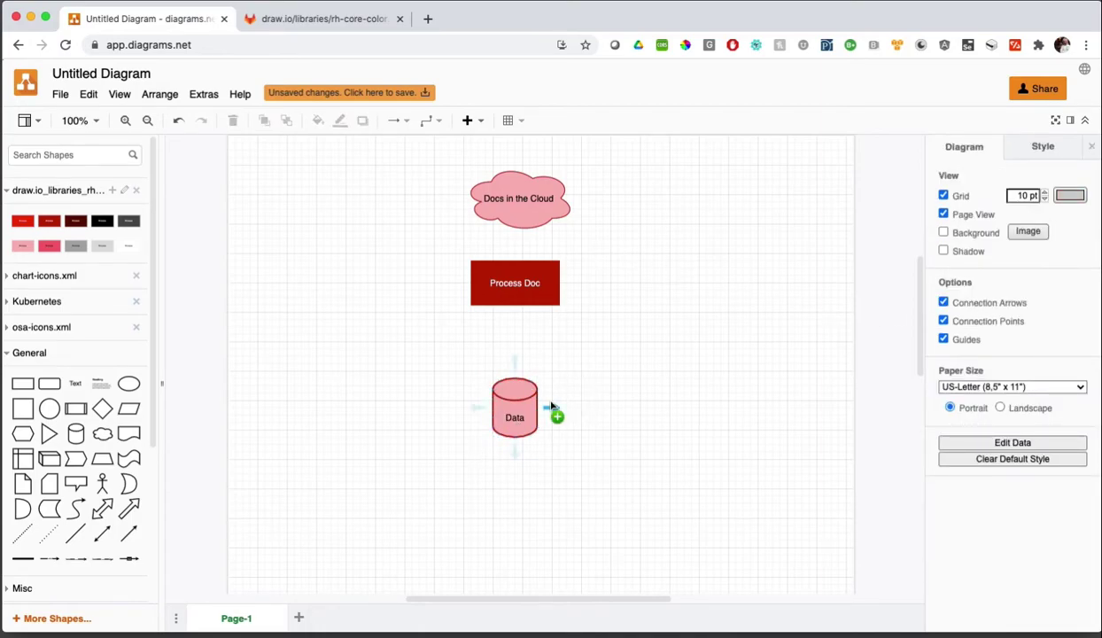
Step: Move the Process Doc box down between the cloud and the cylinder, and connect the cloud to it with an arrow
left_click_drag(525, 282, 524, 305)
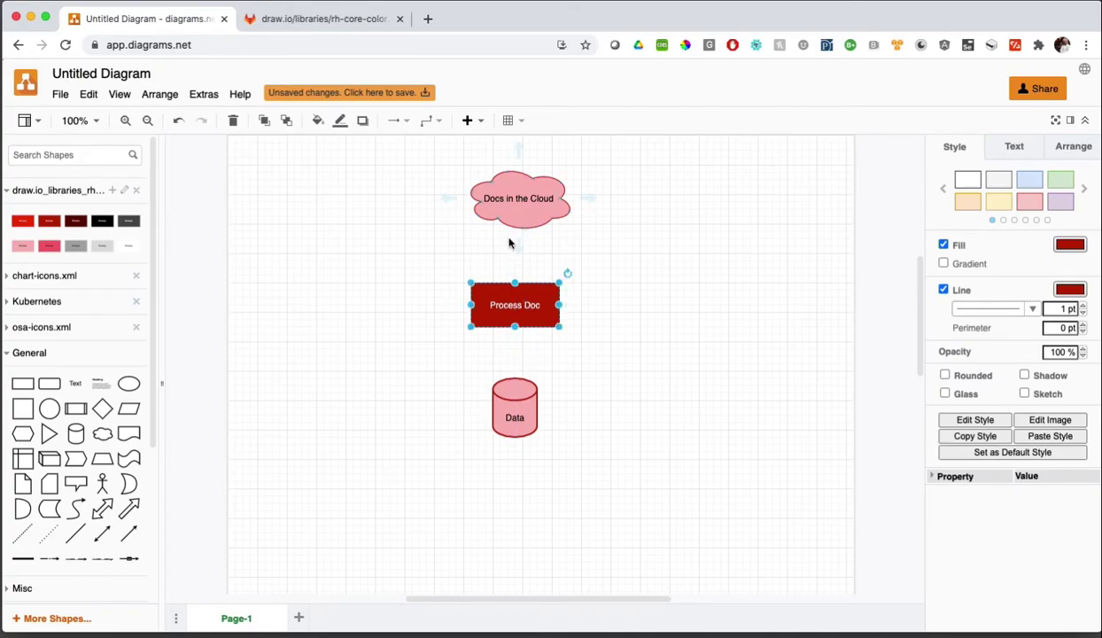
left_click_drag(509, 243, 522, 315)
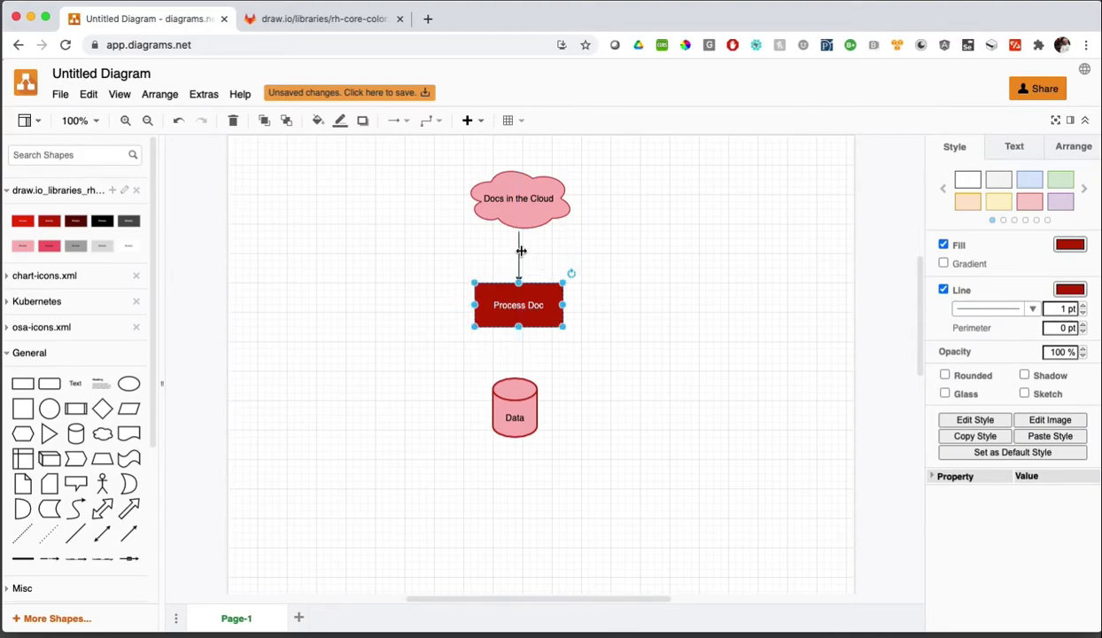
Step: Set the arrow's line width to 4 pt and connect the Process Doc box to the Data cylinder with a matching arrow
left_click(521, 252)
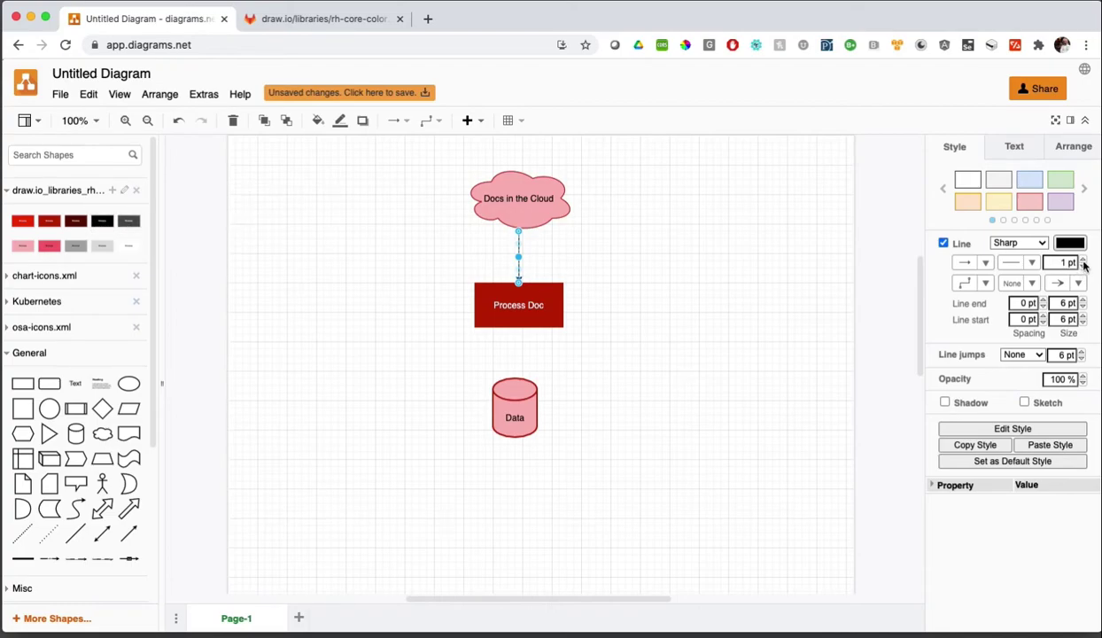
left_click(857, 281)
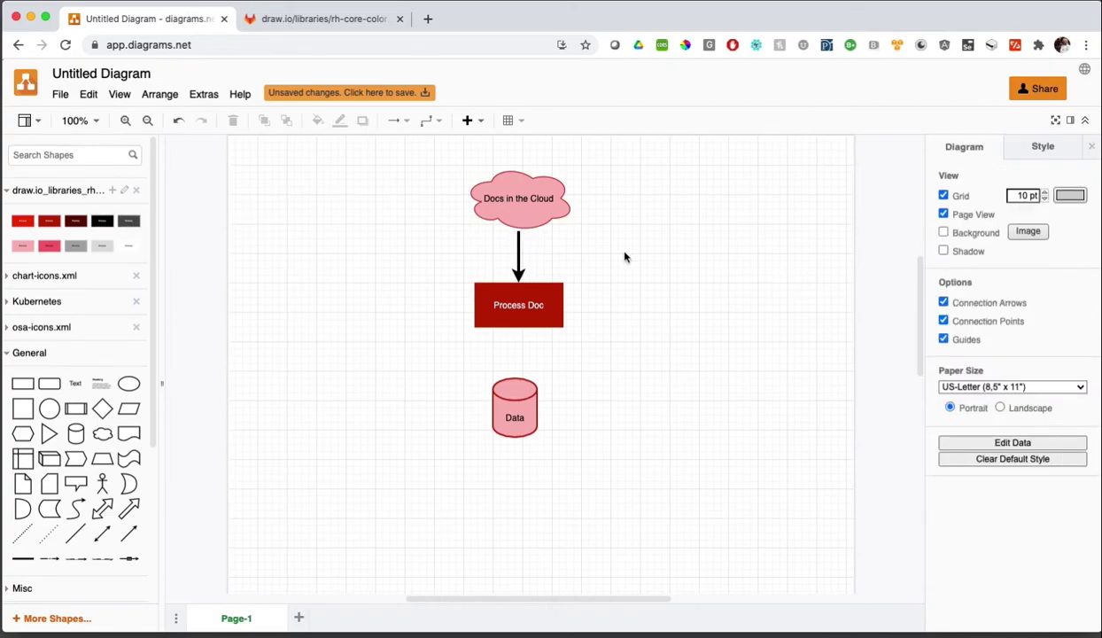
left_click(518, 256)
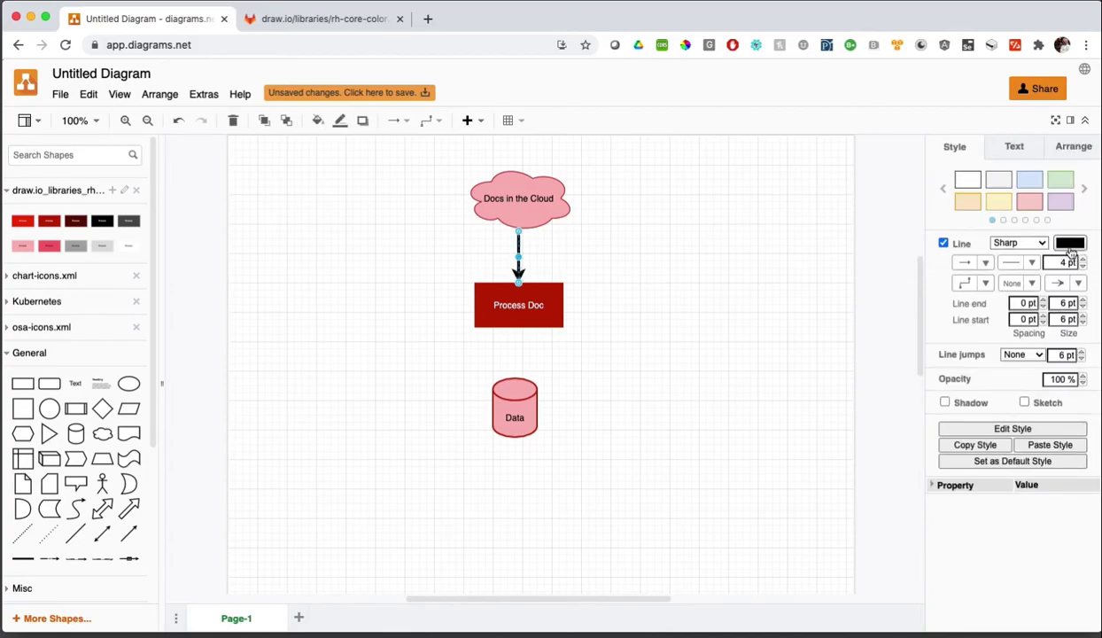
left_click(526, 357)
left_click_drag(519, 330, 509, 406)
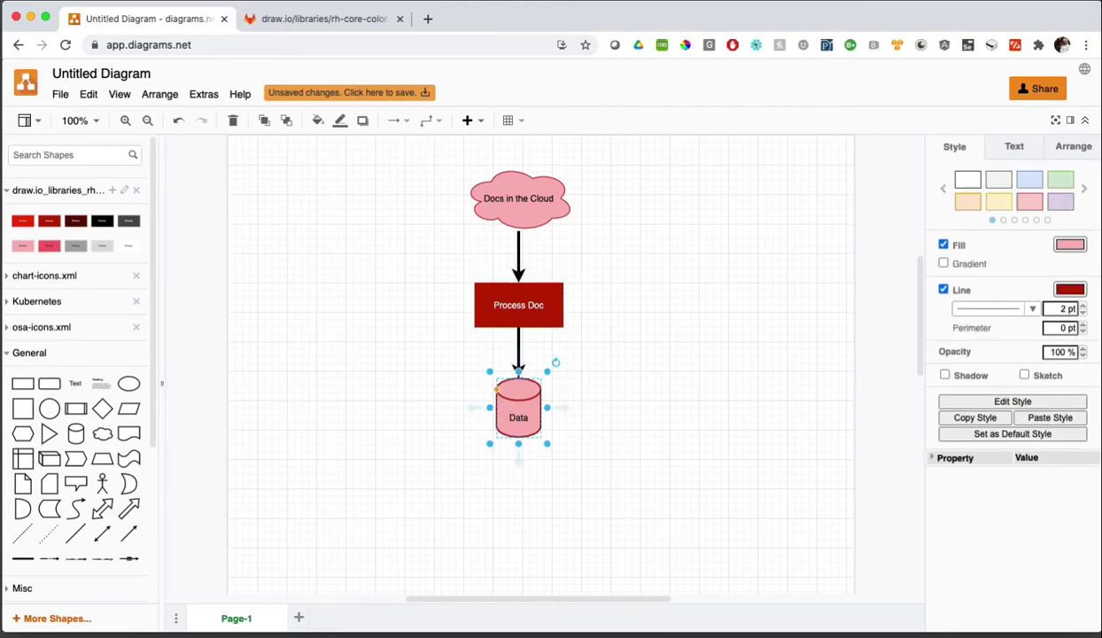
double_click(548, 306)
left_click(536, 305)
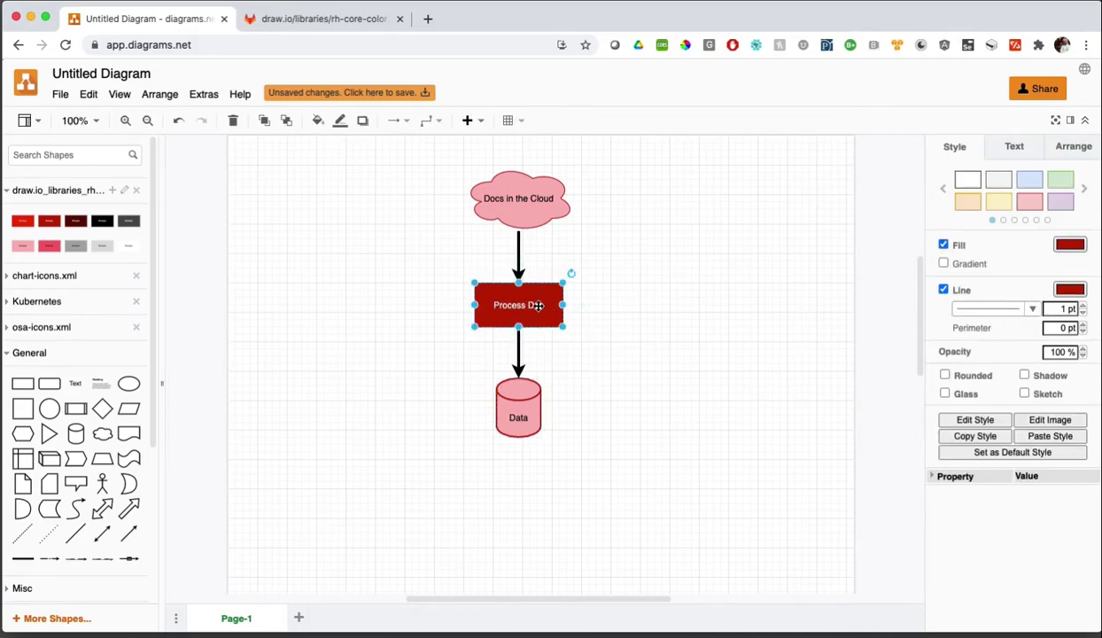
double_click(534, 305)
key("Right")
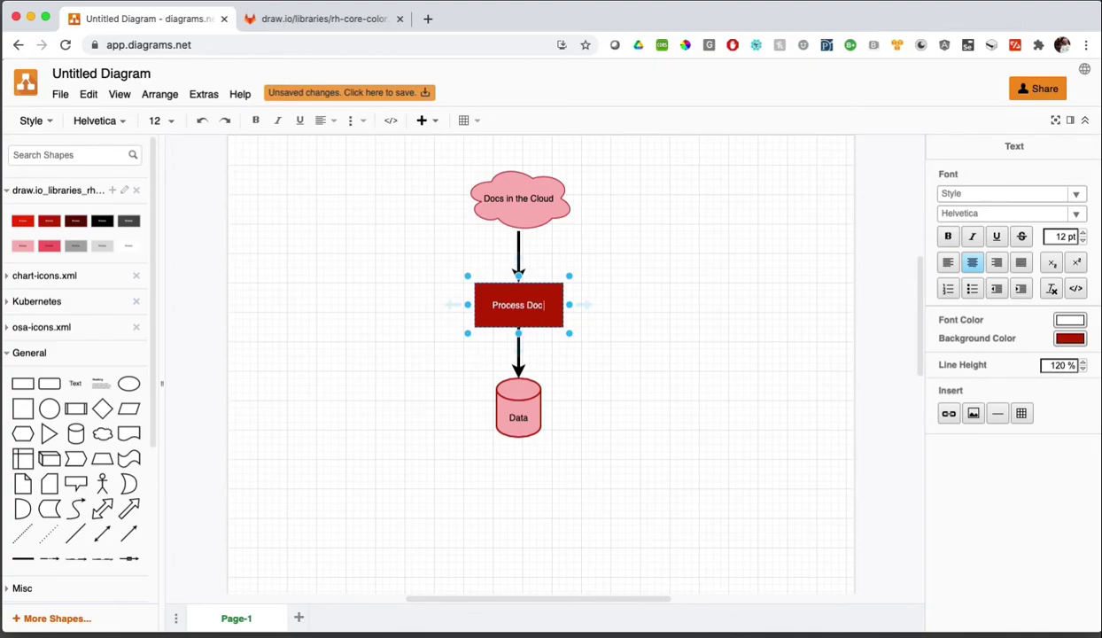
left_click(679, 241)
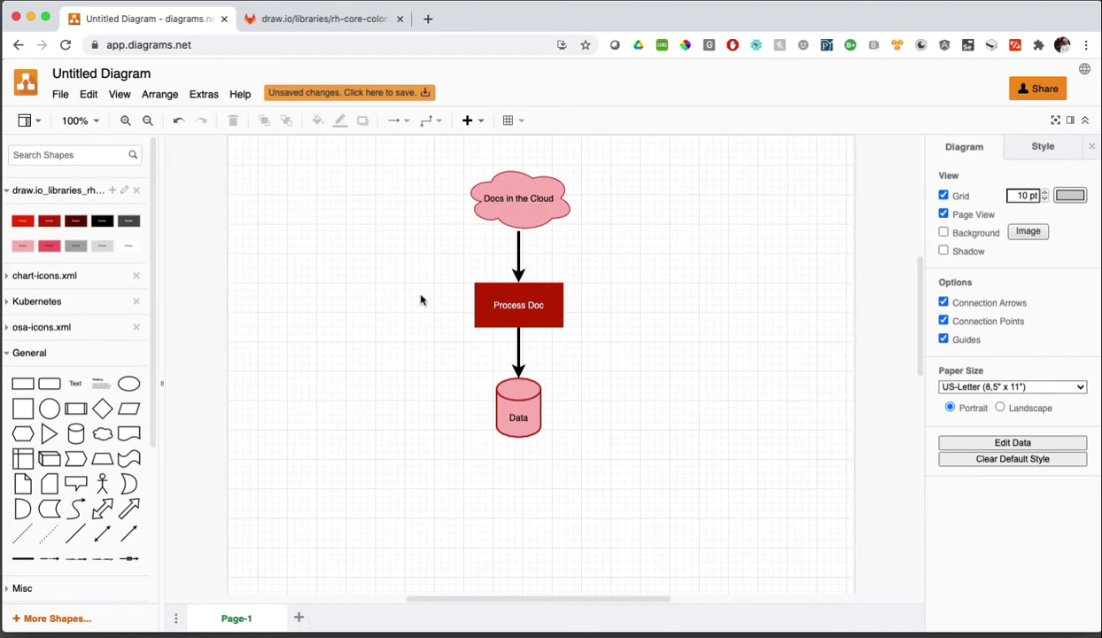
Step: Place the light gray Process shape from the imported library beside the flow and clear its label
scroll(668, 368, "up", 1)
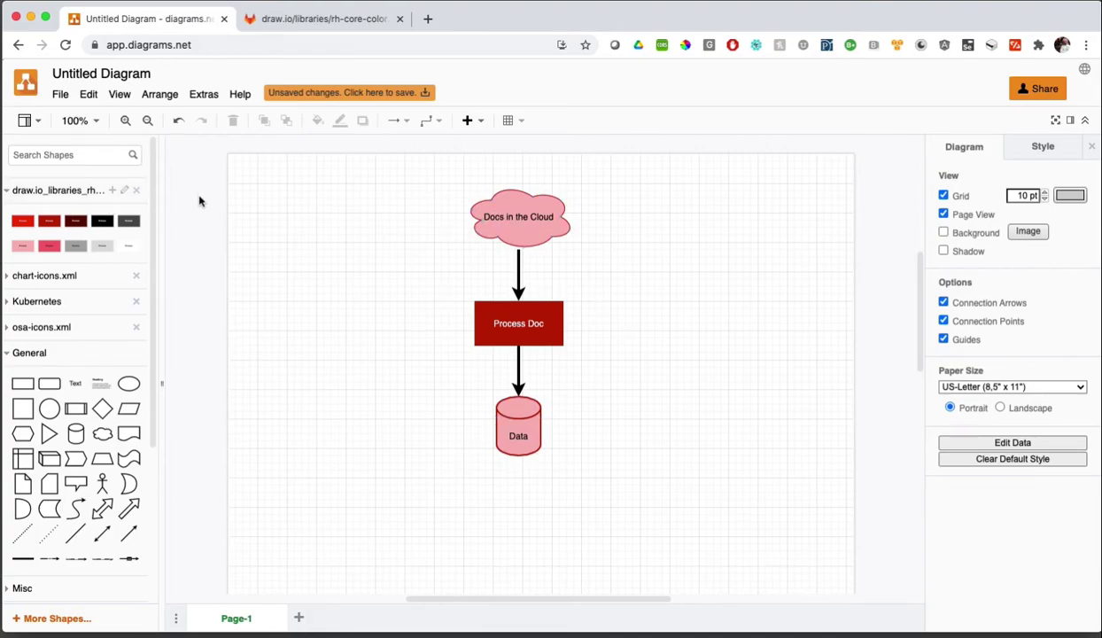
mouse_move(107, 251)
left_click_drag(107, 251, 306, 248)
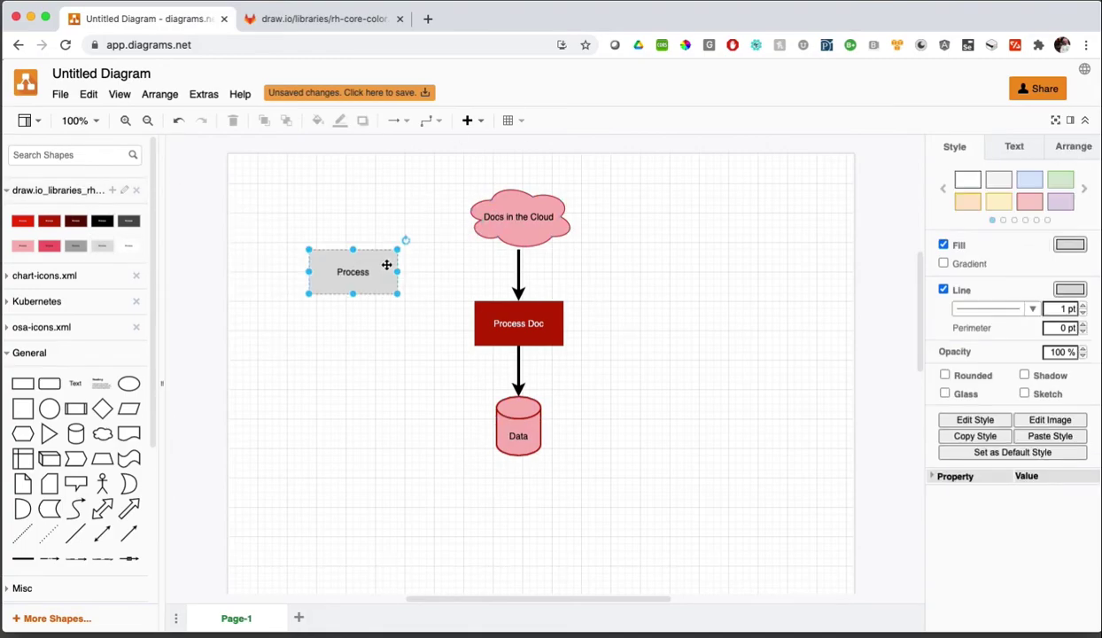
double_click(349, 274)
key("BackSpace")
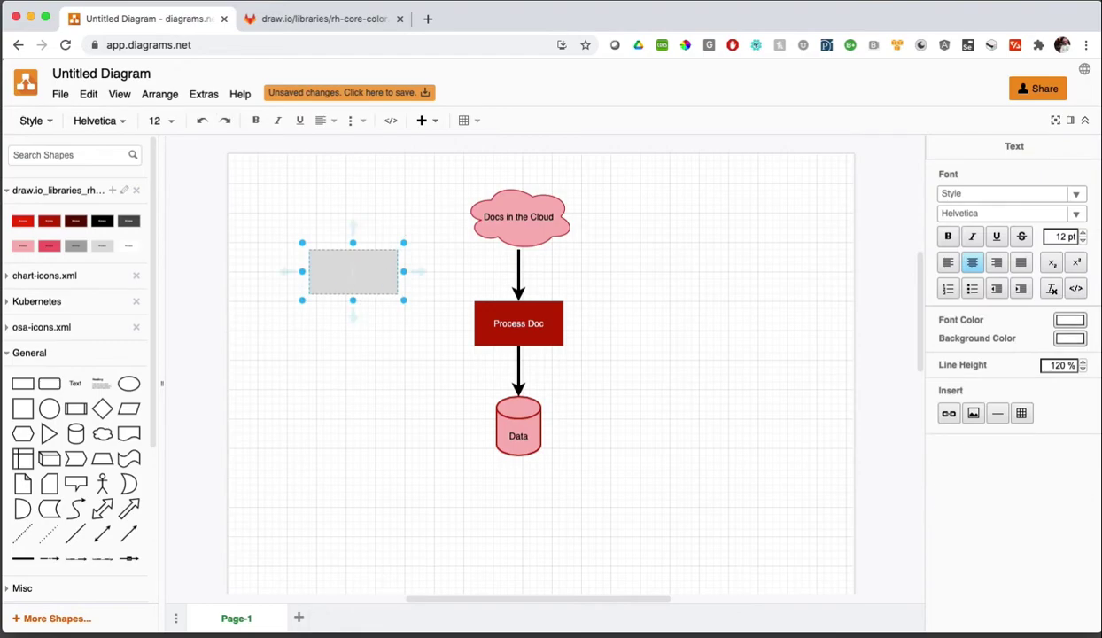
left_click(355, 342)
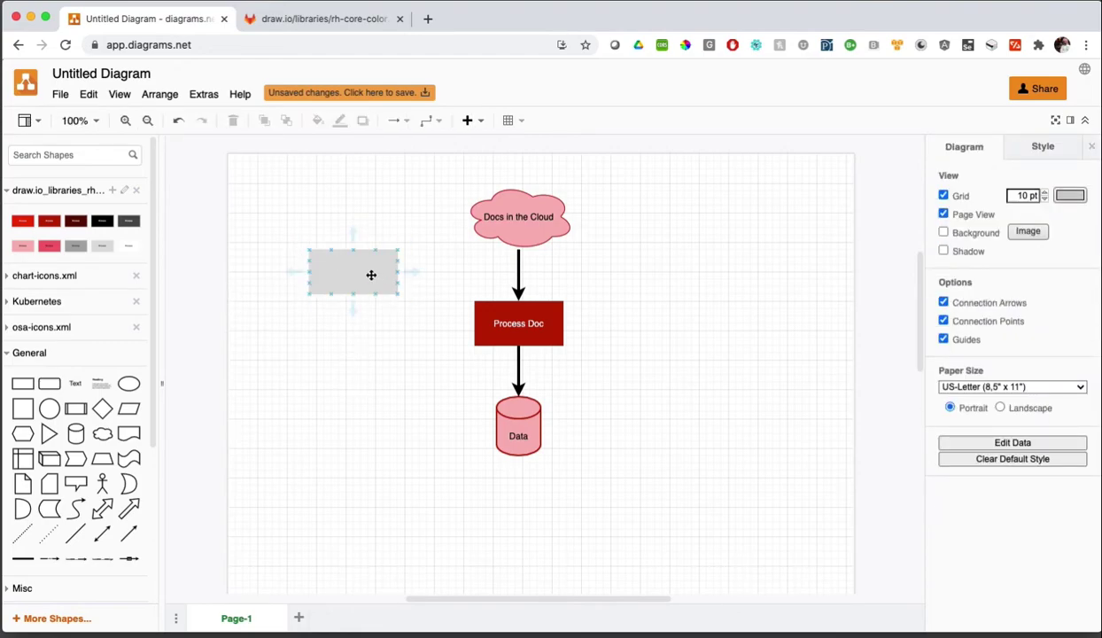
Step: Move the blank gray box over the flow and enlarge it to cover the cloud, process box and cylinder
left_click_drag(371, 274, 599, 217)
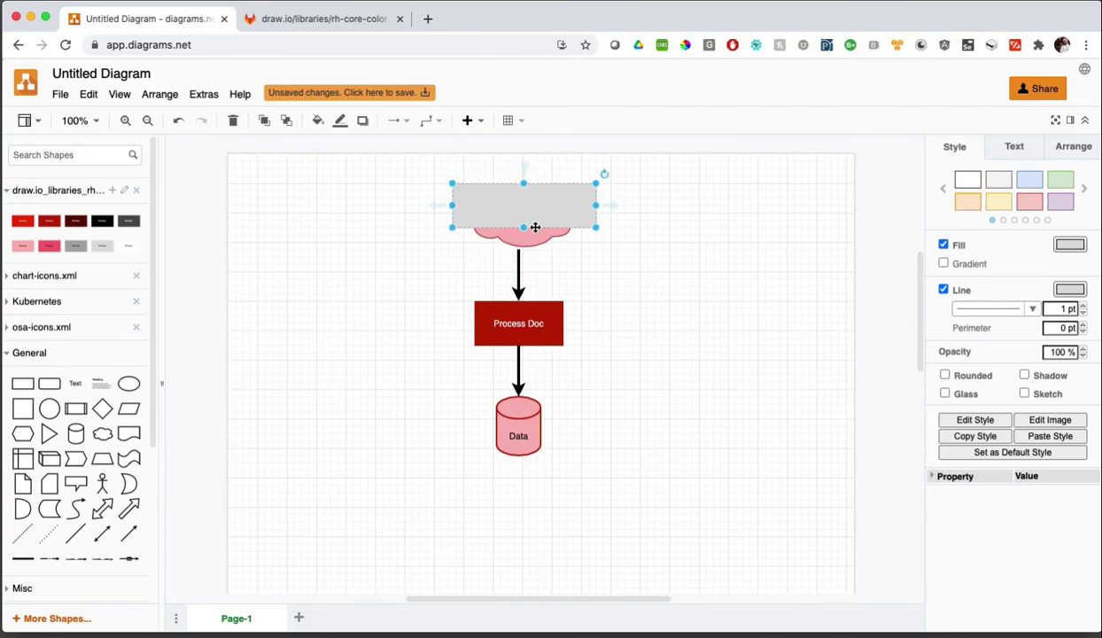
left_click_drag(522, 229, 523, 477)
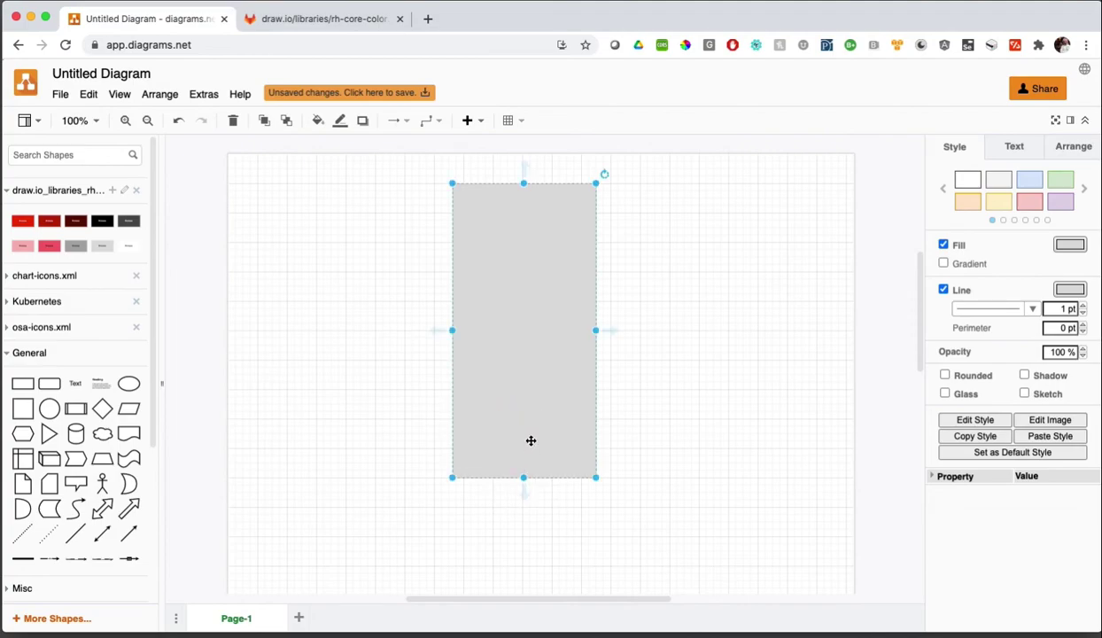
Step: Send the gray box to the back and narrow it slightly so it frames the flow evenly
right_click(528, 372)
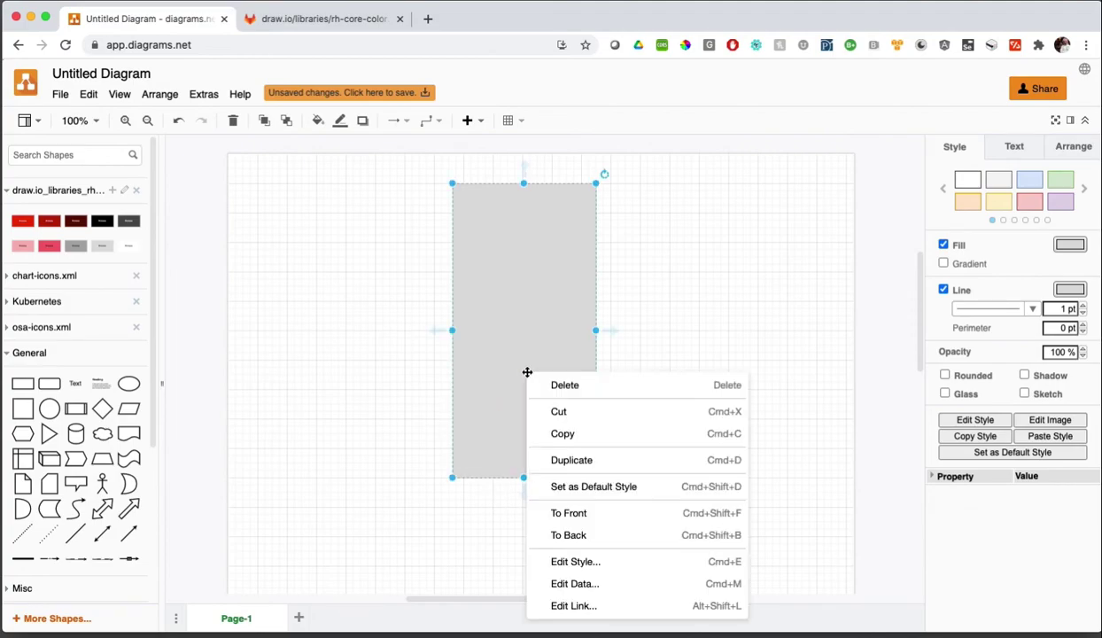
left_click(580, 535)
left_click(600, 389)
left_click(593, 332)
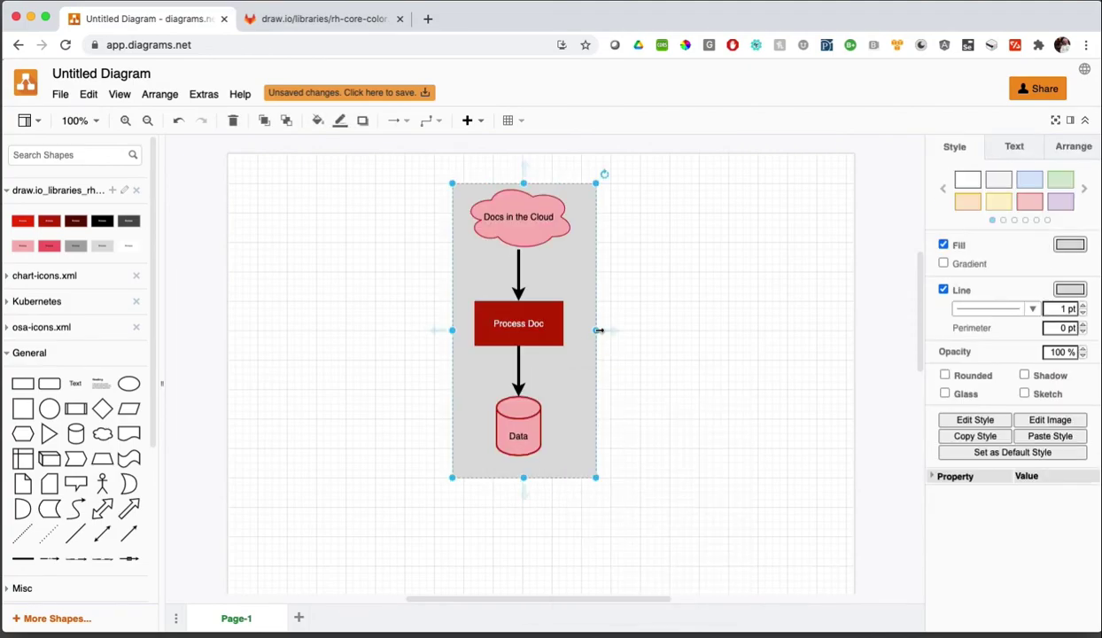
left_click_drag(594, 331, 591, 331)
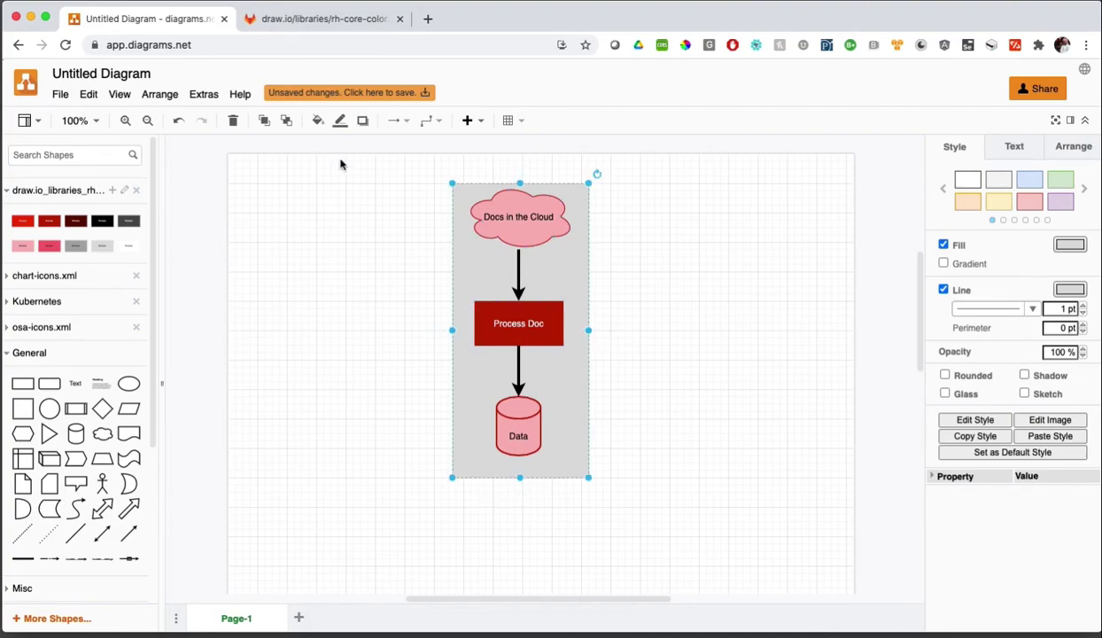
left_click(381, 183)
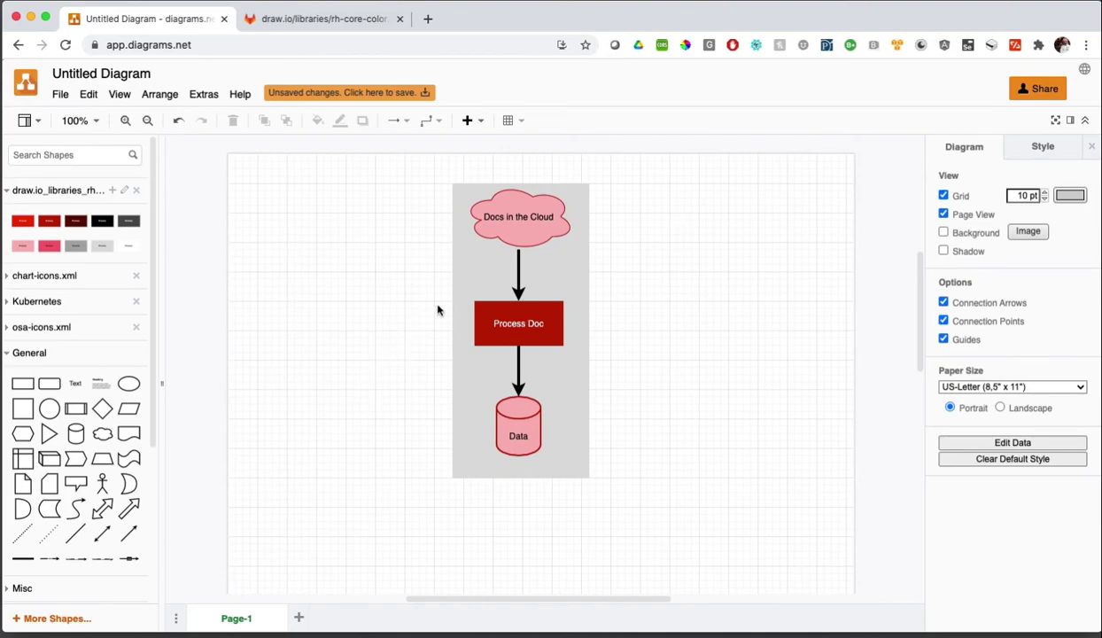
Step: Export the diagram as a PNG image at 100% zoom, including a copy of the diagram
left_click(60, 93)
mouse_move(111, 334)
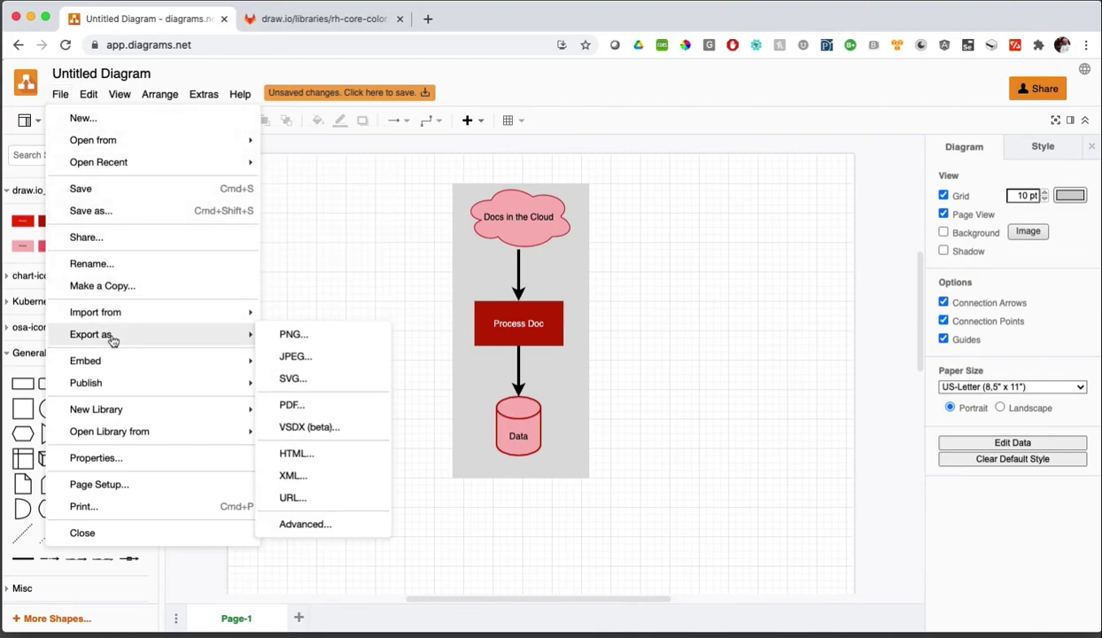
left_click(291, 340)
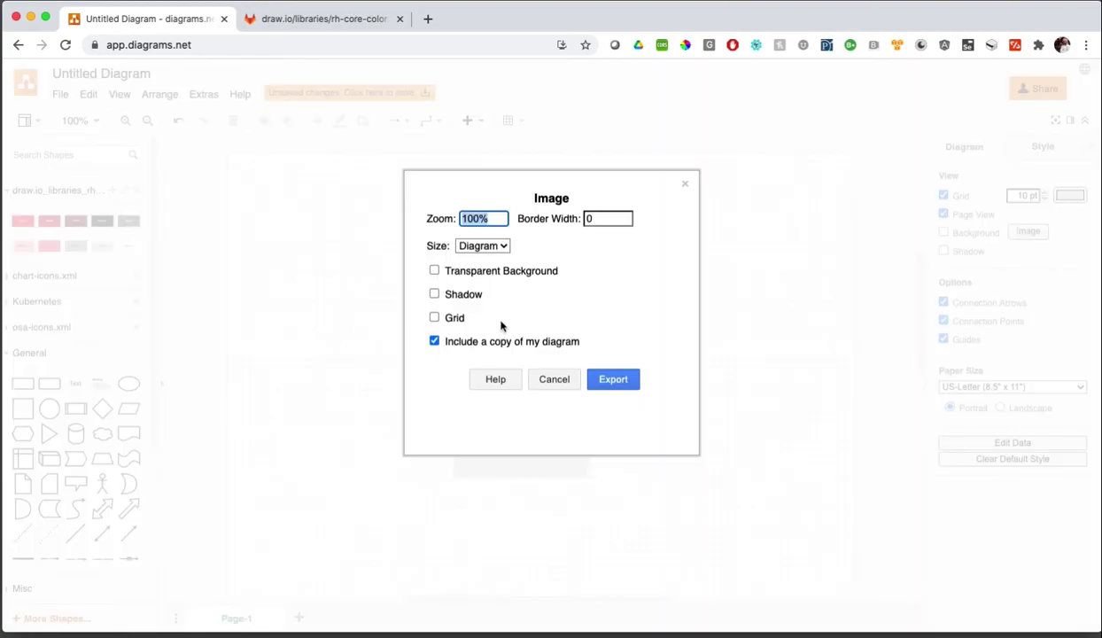
left_click(622, 383)
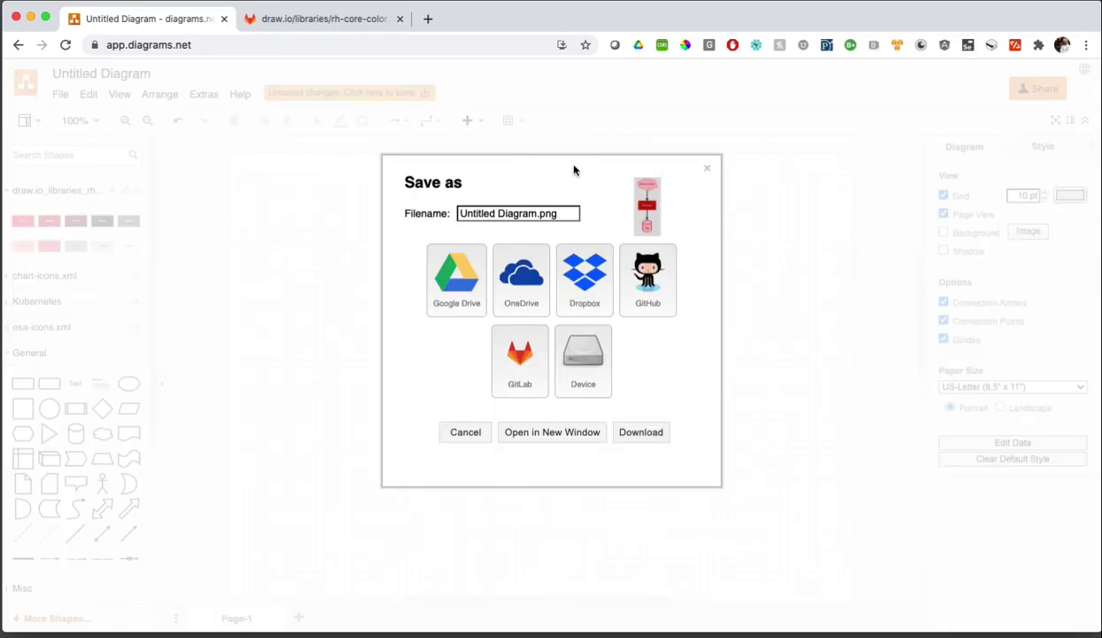
Step: Name the exported image cloud-flow.png and save it to the device
left_click(537, 214)
type("clo")
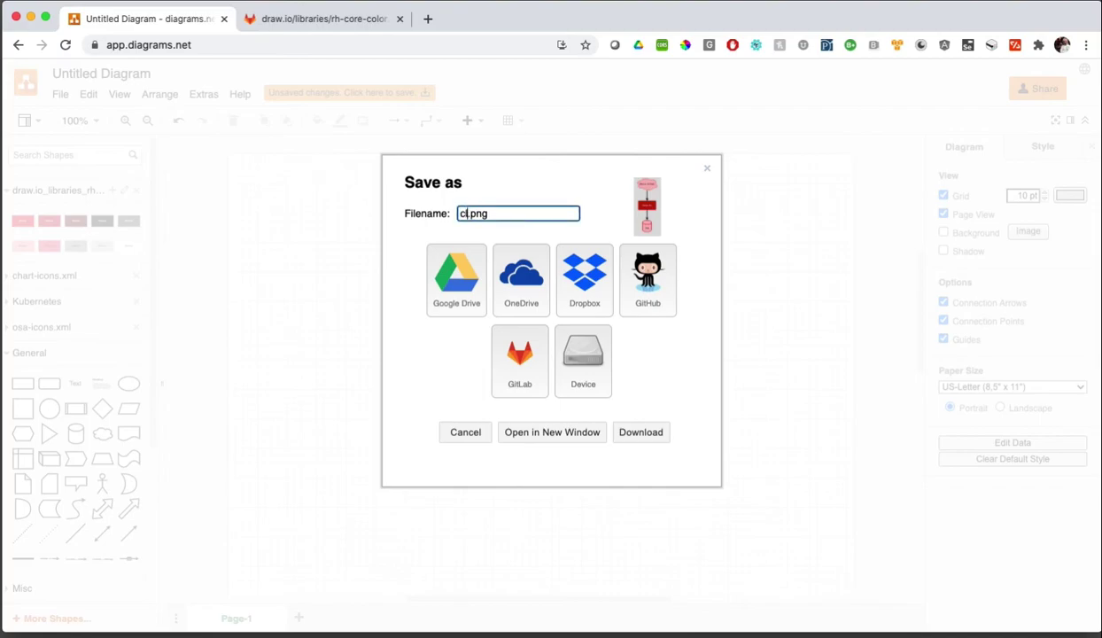
type("ud")
type("-l")
type("flow")
left_click(574, 346)
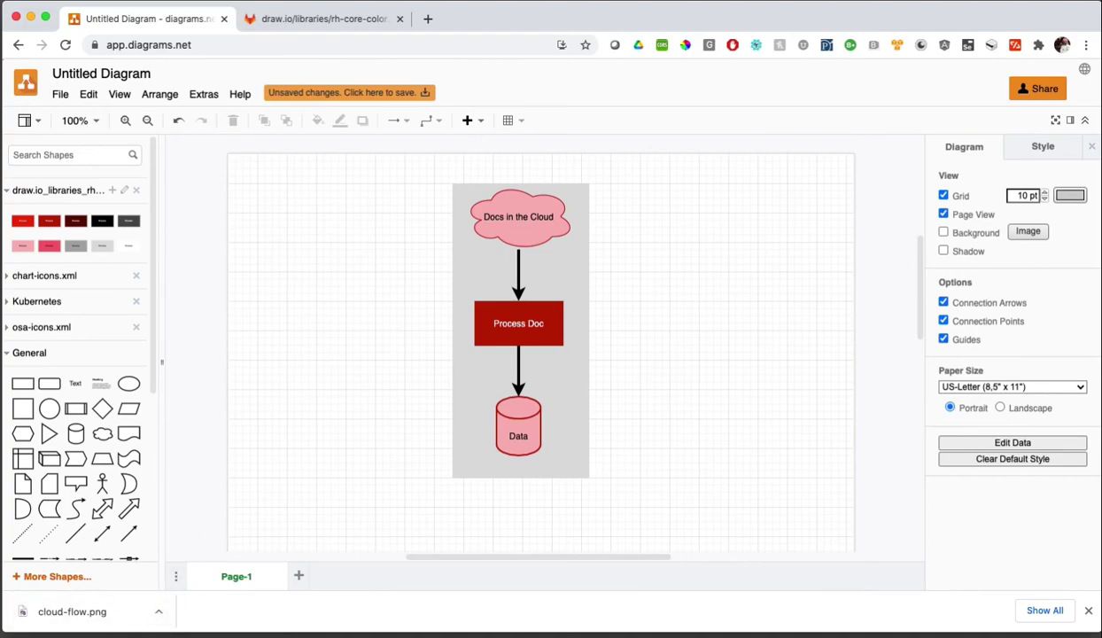
Step: Switch to Finder, preview the exported cloud-flow.png in the Downloads folder, and move the window clear of the diagram
key("alt+super+space")
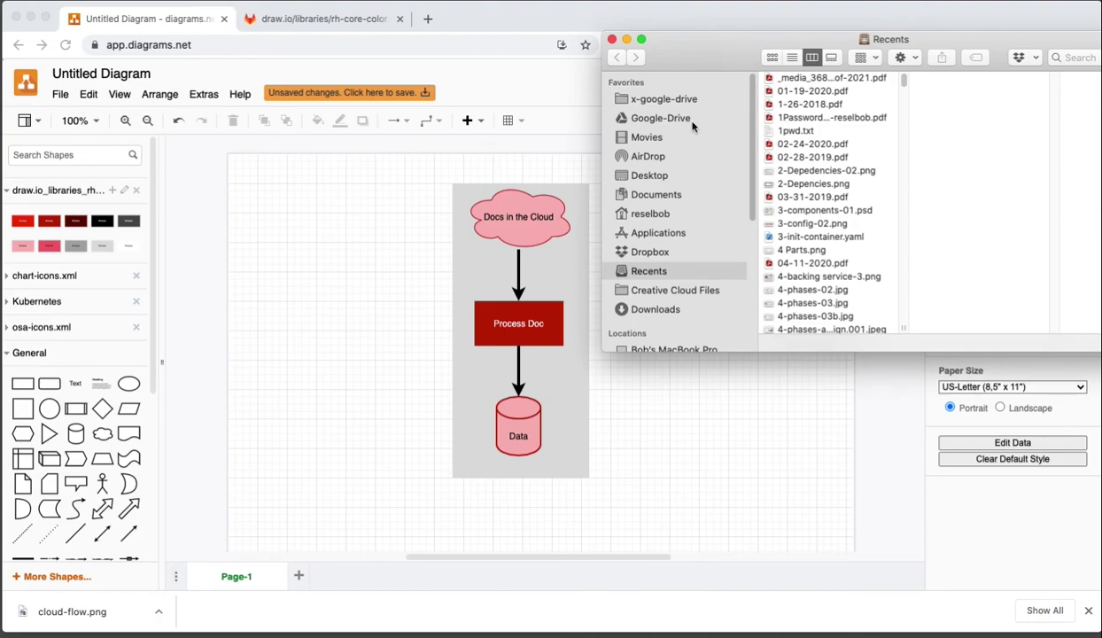
left_click(639, 310)
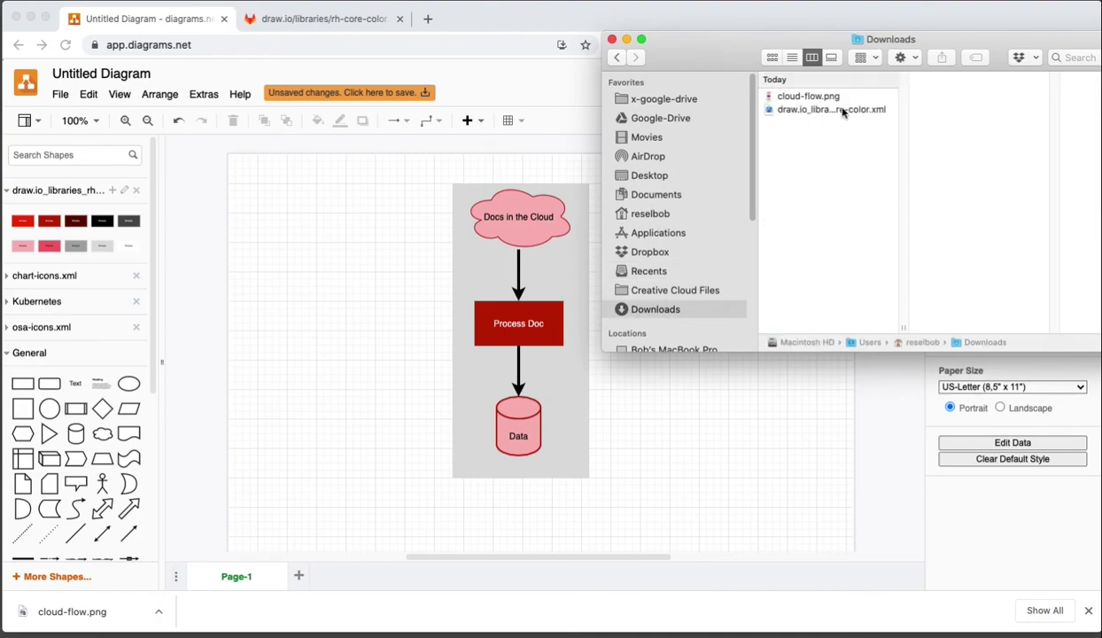
left_click(785, 97)
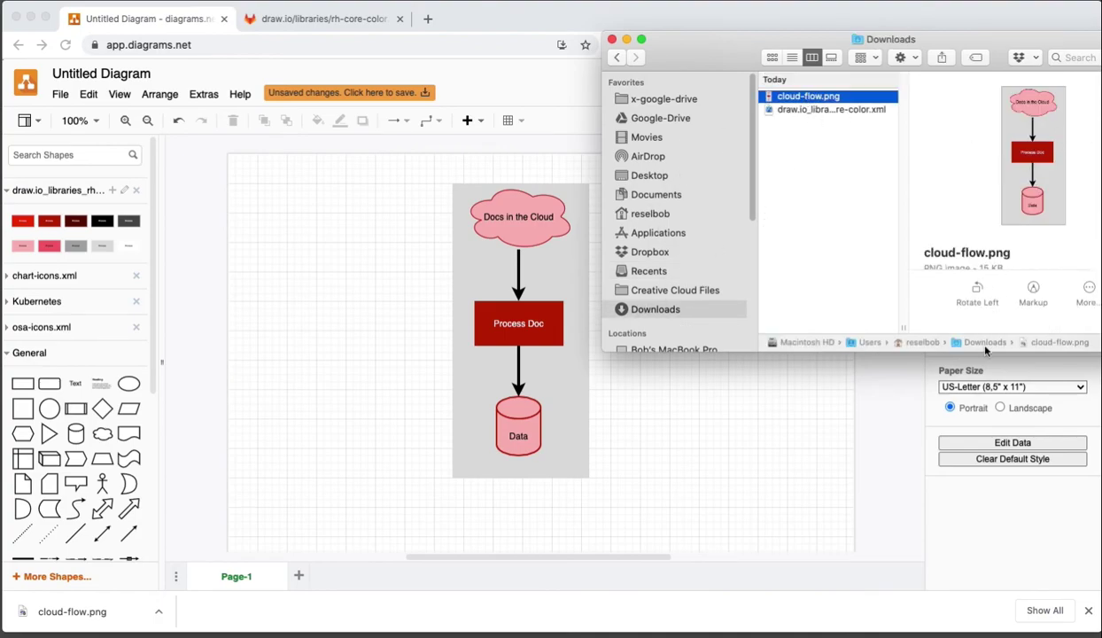
mouse_move(704, 51)
left_mouse_down()
mouse_move(848, 51)
mouse_move(864, 30)
left_mouse_up()
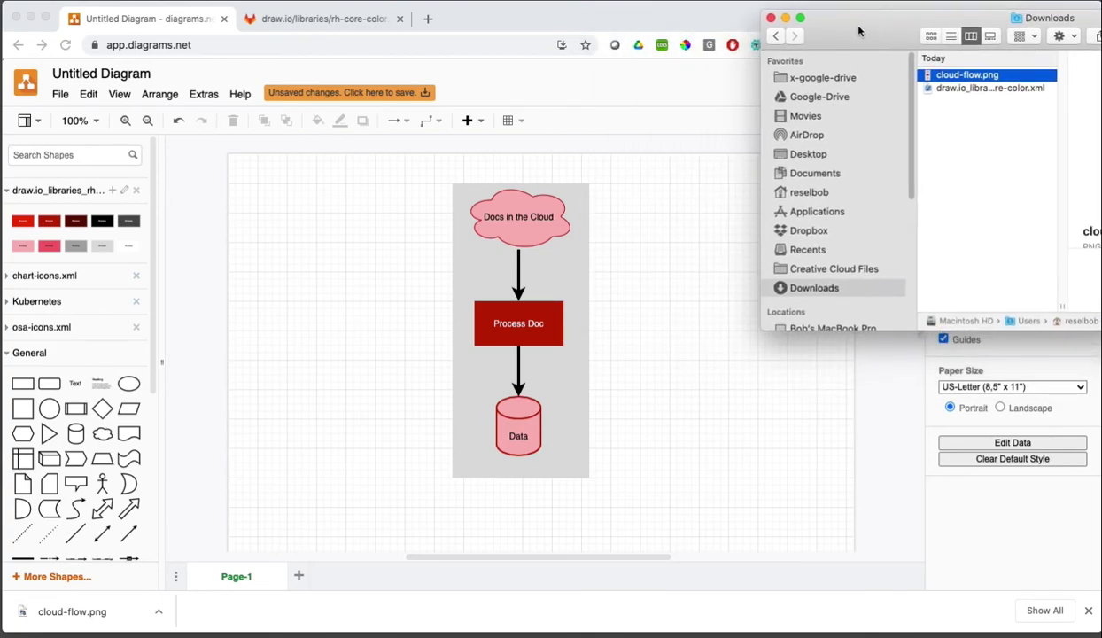
Step: View the rh-core-color.xml source page on GitLab again and return to the diagram
left_click(340, 18)
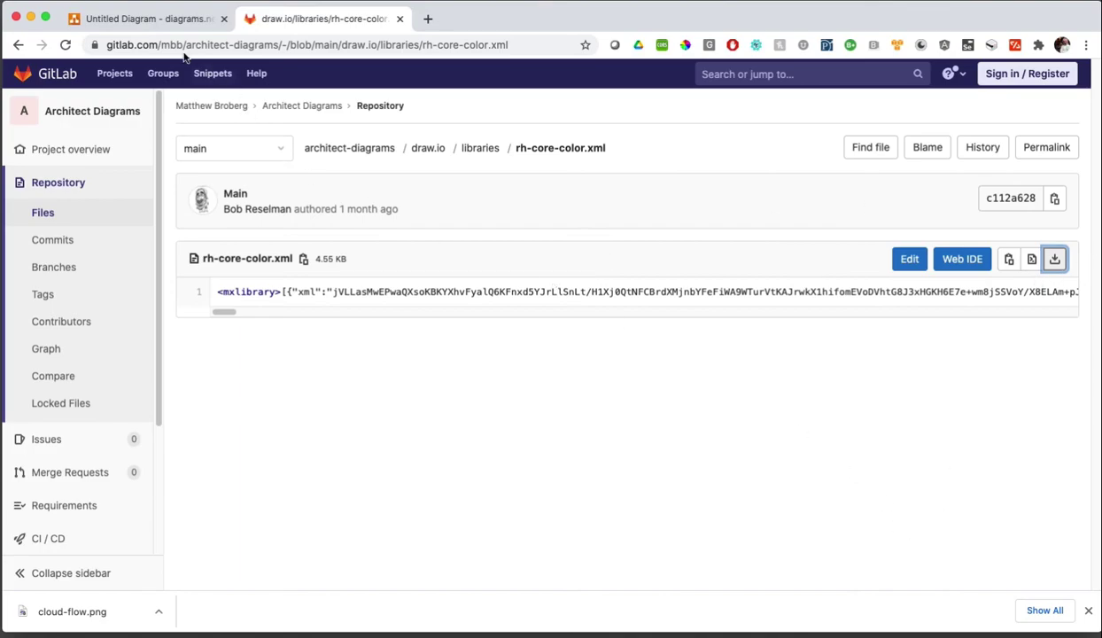
left_click(125, 11)
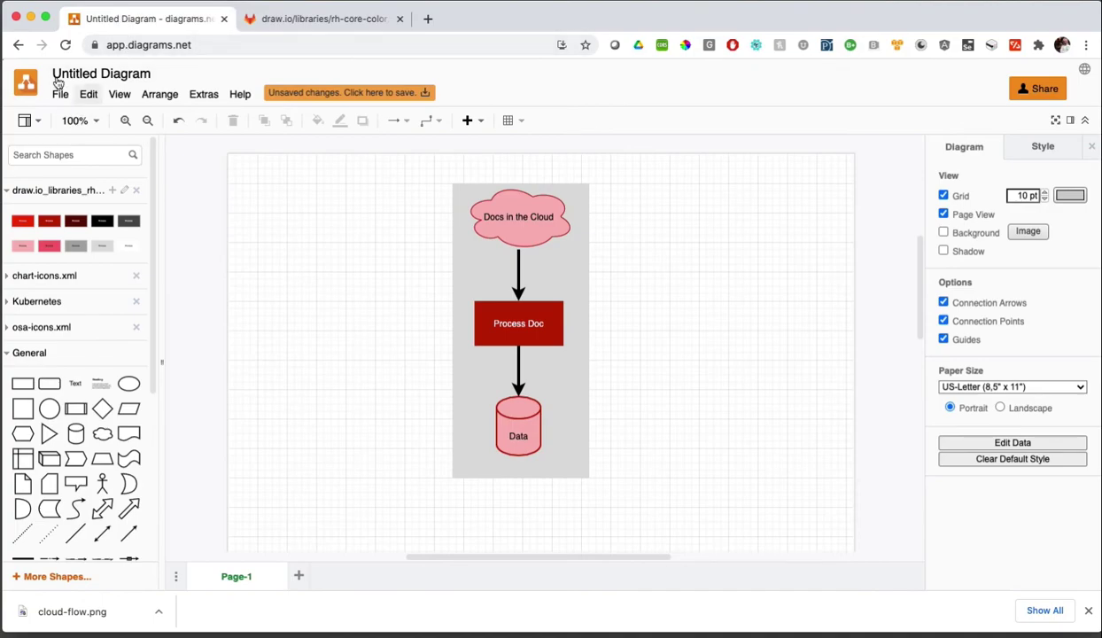
left_click(60, 93)
left_click(60, 93)
left_click(60, 94)
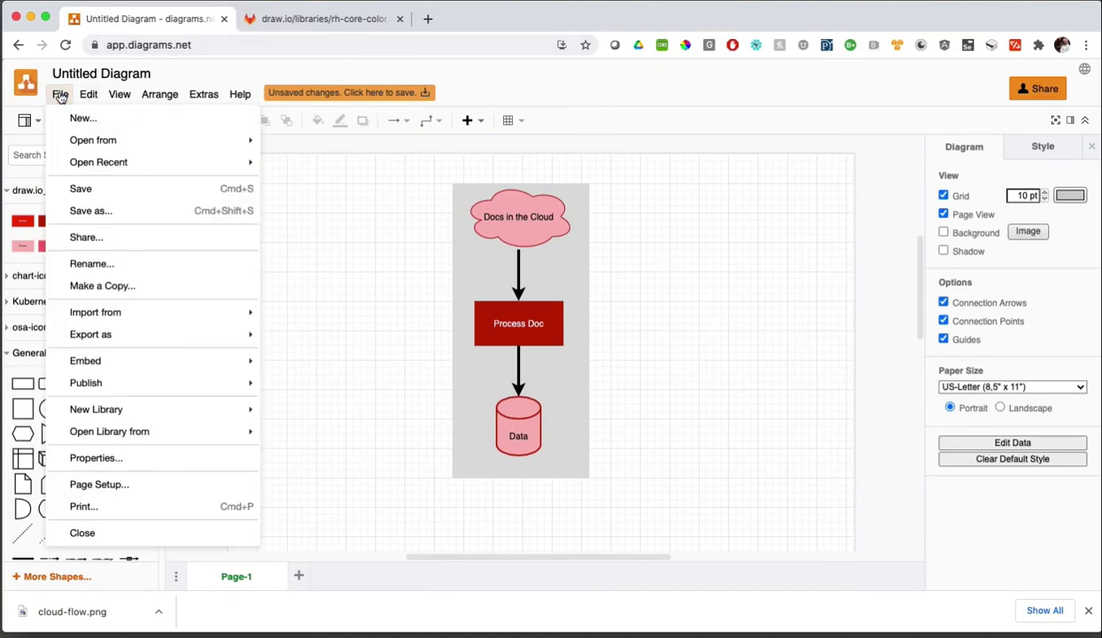
mouse_move(112, 437)
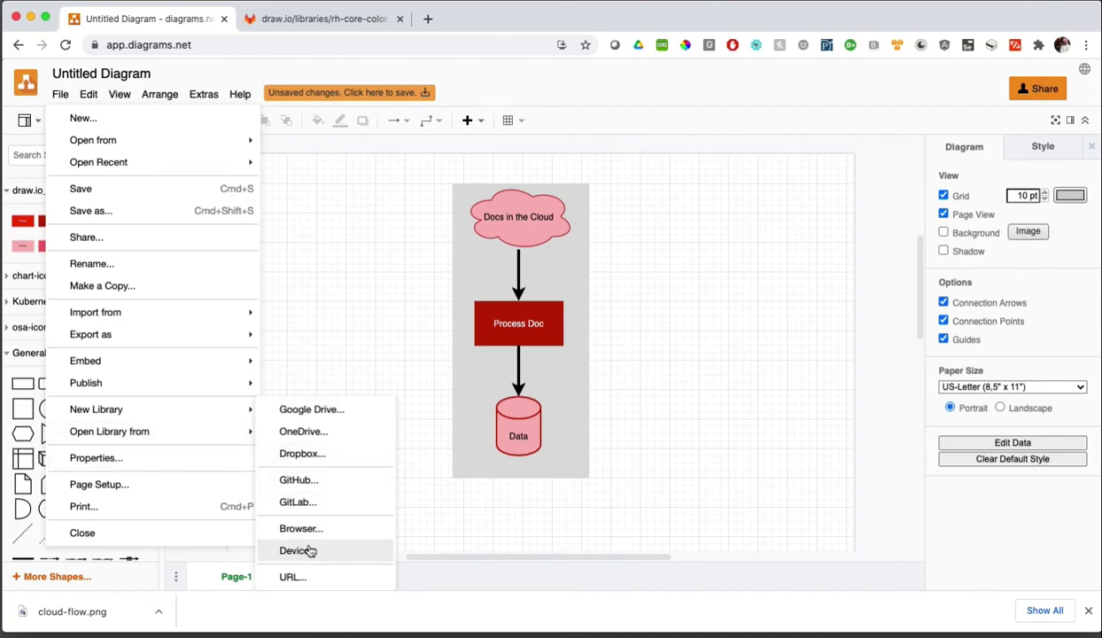
left_click(310, 551)
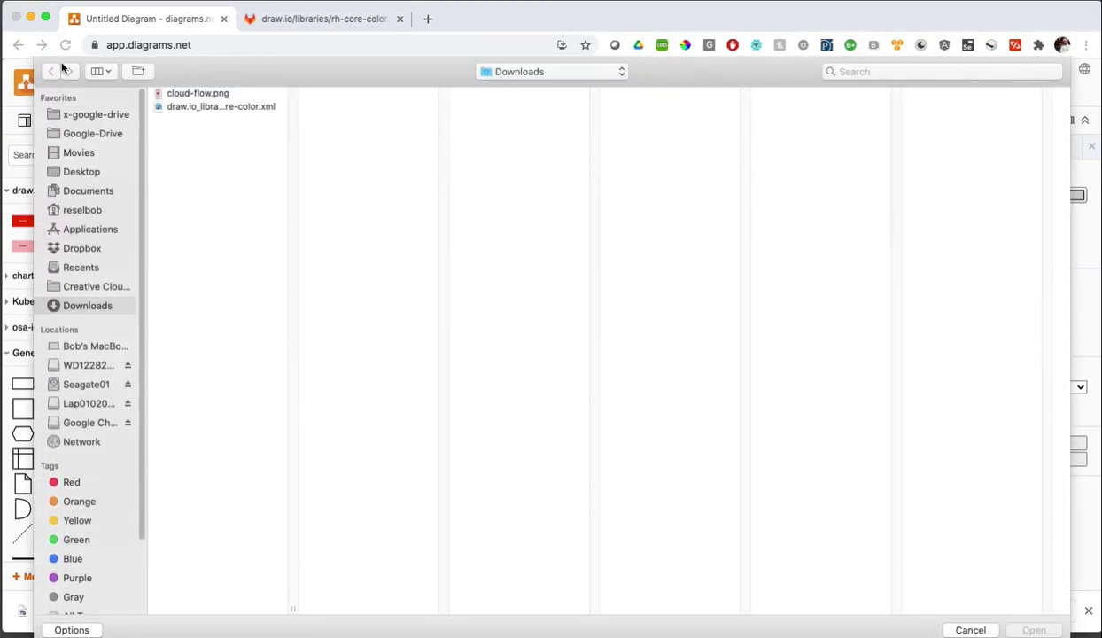
left_click(977, 631)
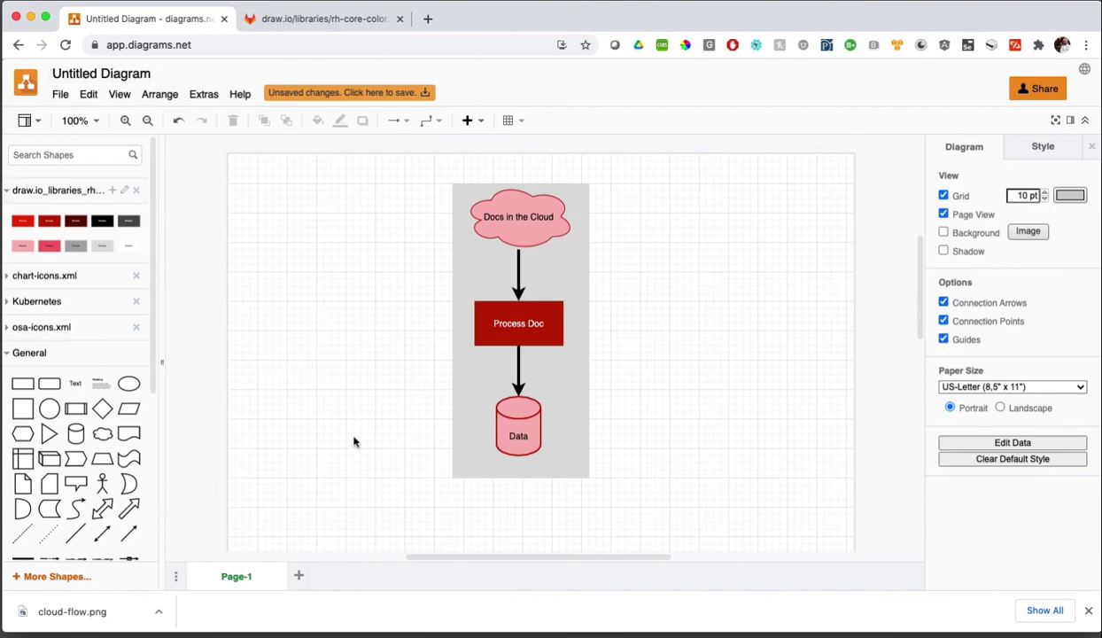
left_click(585, 390)
mouse_move(34, 245)
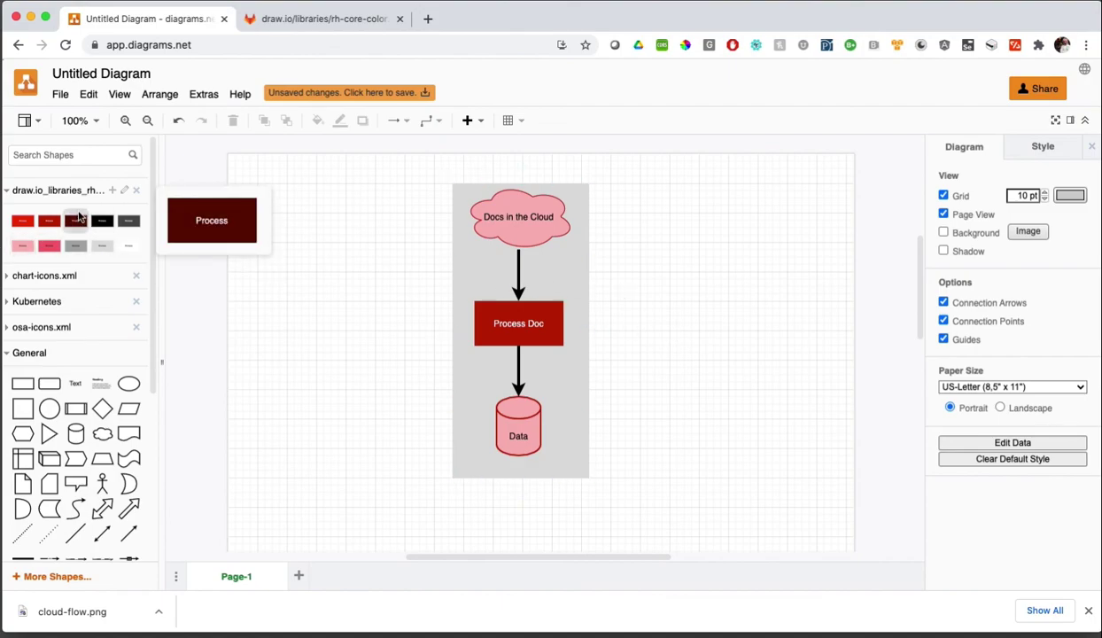